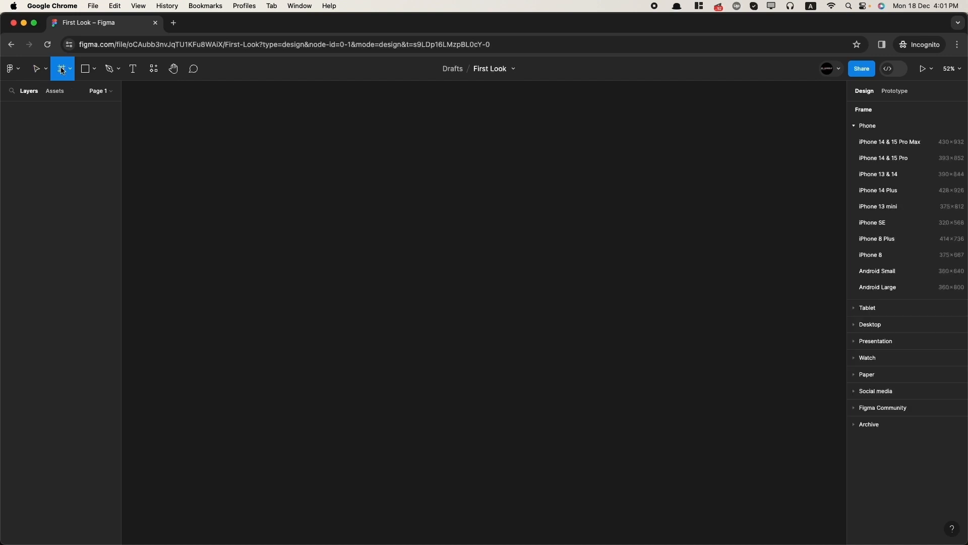
# - Add an iPhone 14 & 15 Pro frame and give it a Columns layout grid
pyautogui.click(887, 159)
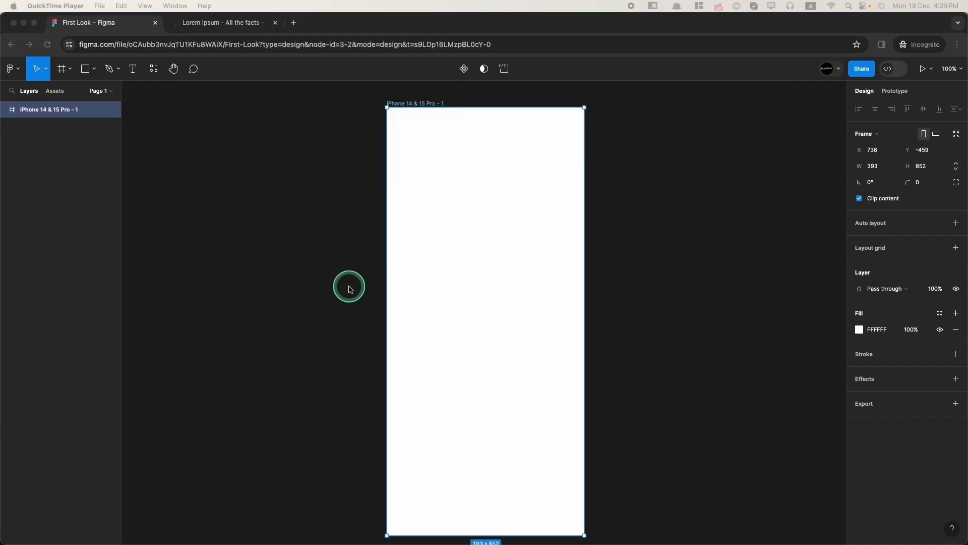
pyautogui.click(957, 251)
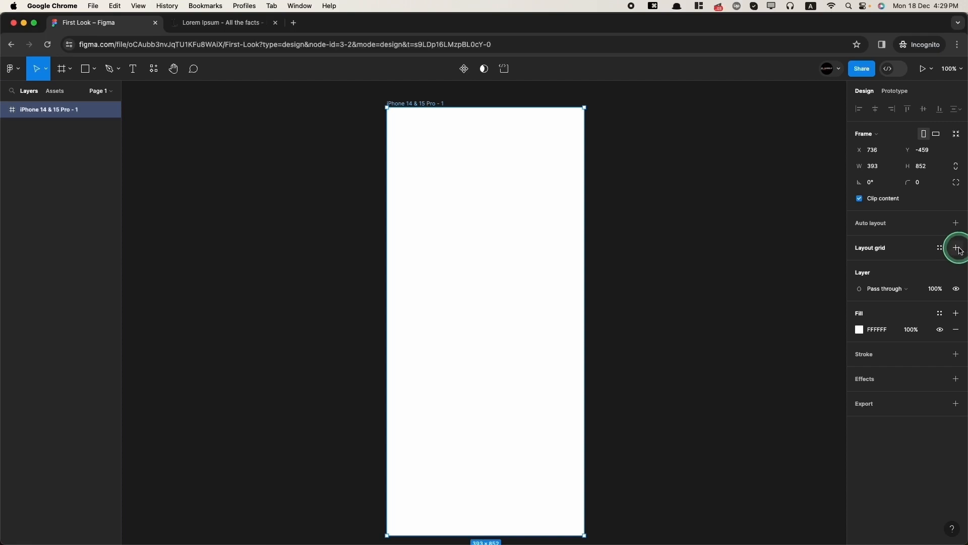
pyautogui.click(958, 251)
pyautogui.click(860, 264)
pyautogui.click(750, 265)
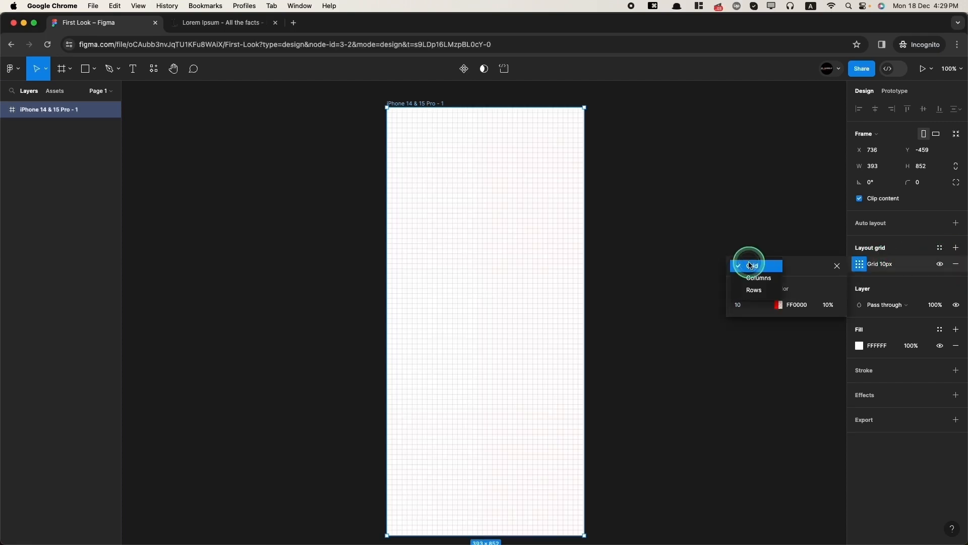
pyautogui.click(757, 279)
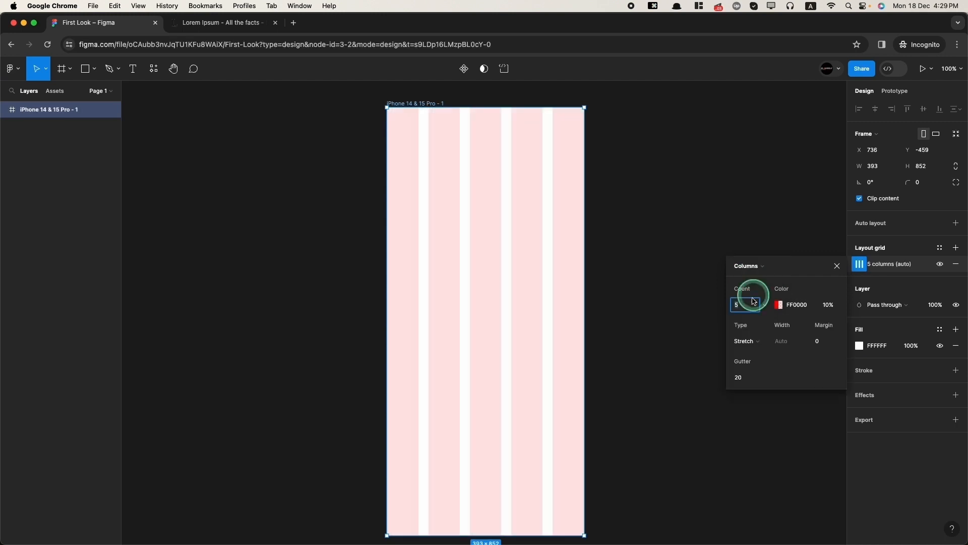
# - Set the column grid's margin to 15 and gutter to 15
pyautogui.click(830, 341)
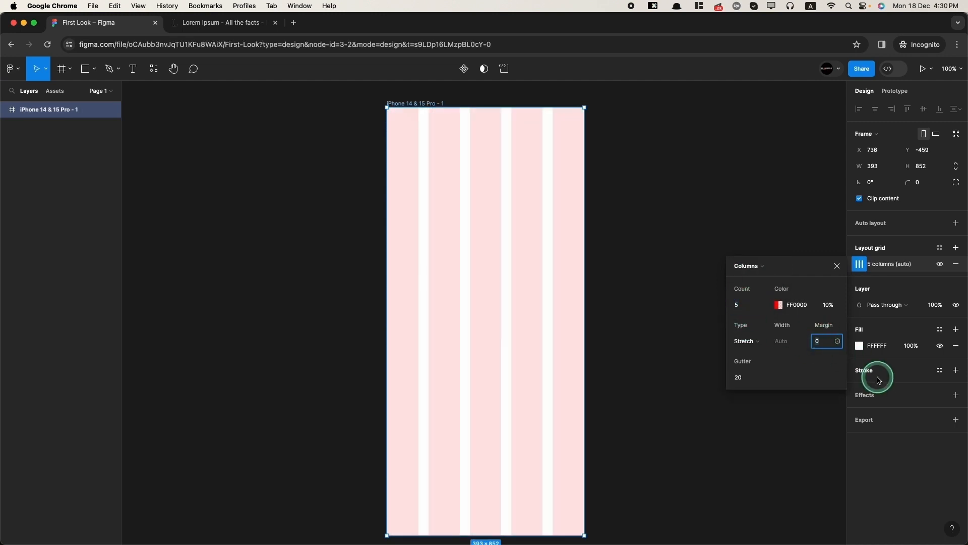
pyautogui.write('15')
pyautogui.press('Tab')
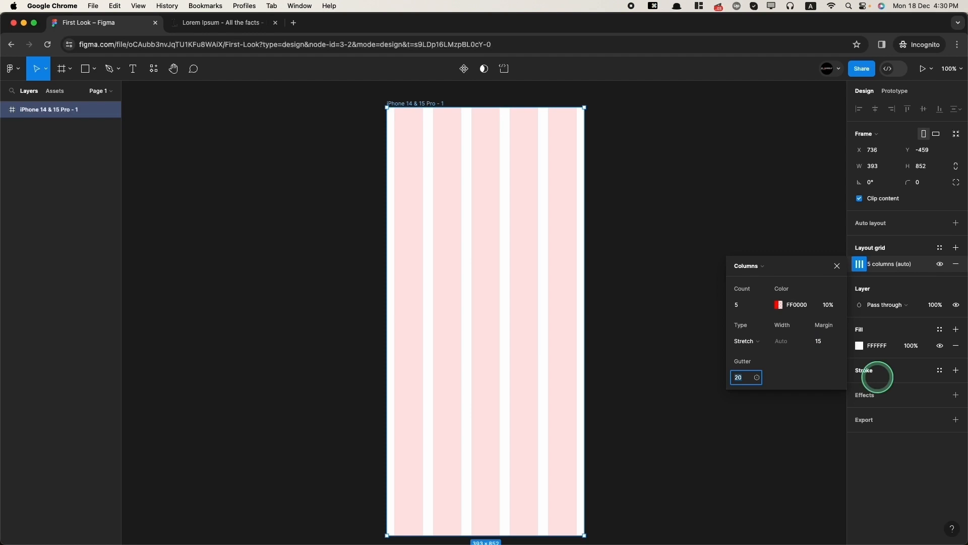
pyautogui.write('15')
pyautogui.press('Tab')
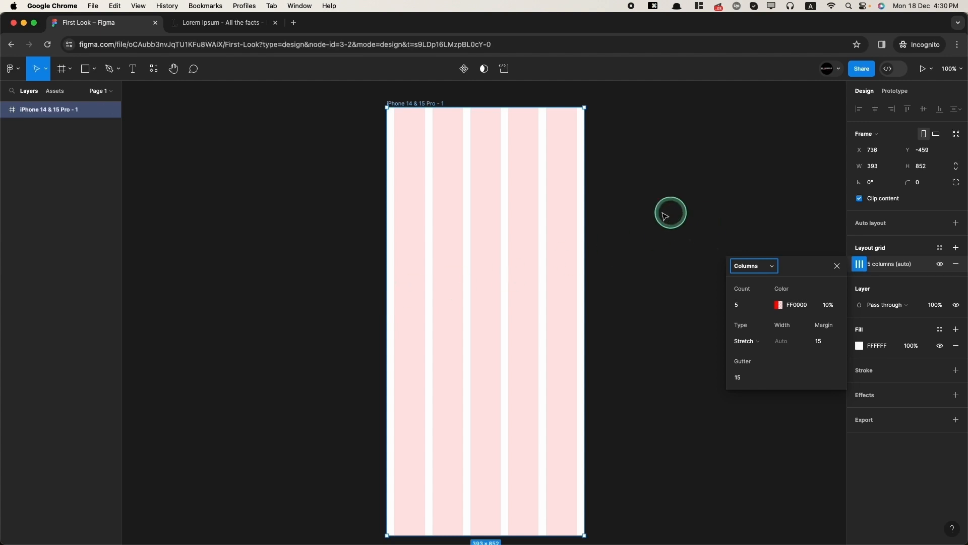
# - Draw a 211×60 rectangle near the frame top, fill it FF0000 red and round corners to 15
pyautogui.click(85, 69)
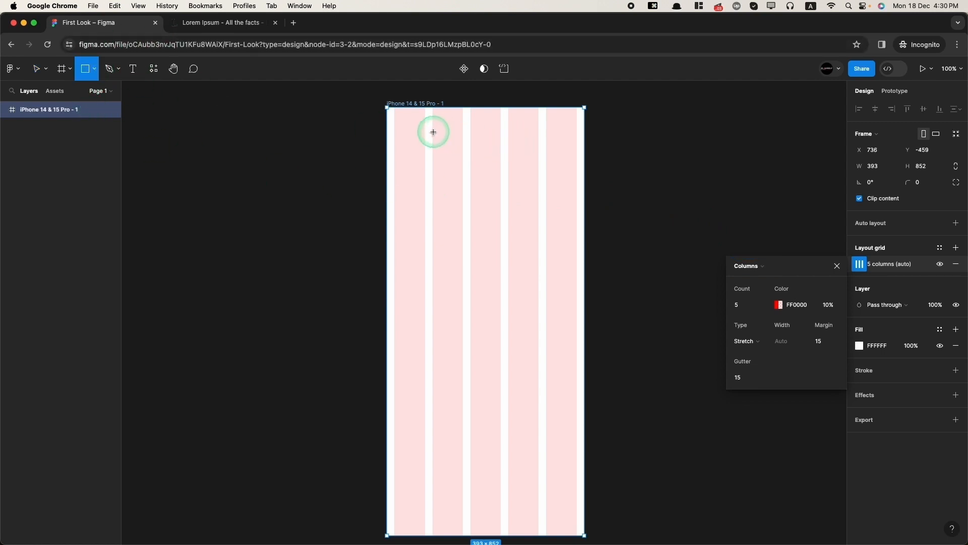
pyautogui.moveTo(432, 131); pyautogui.dragTo(539, 161)
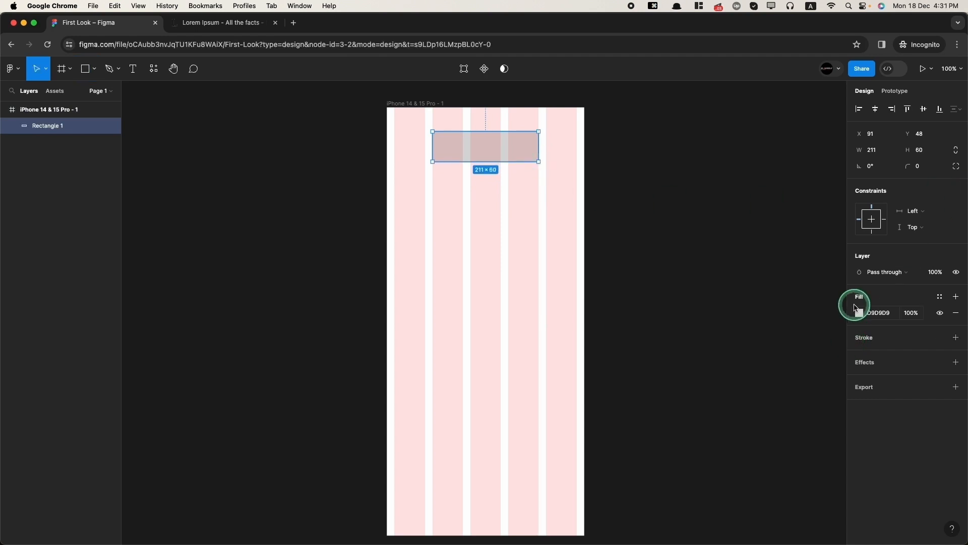
pyautogui.click(858, 311)
pyautogui.moveTo(789, 339); pyautogui.dragTo(858, 277)
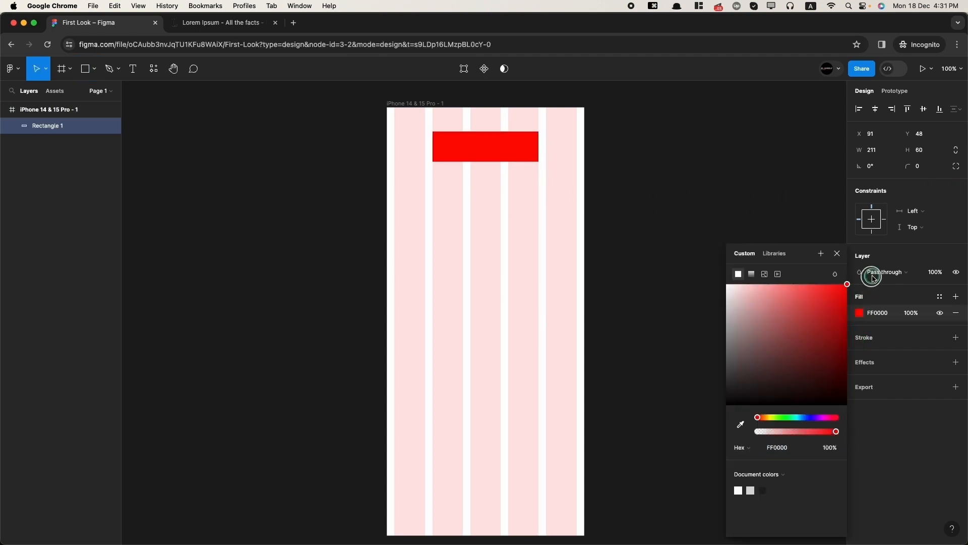
pyautogui.click(920, 169)
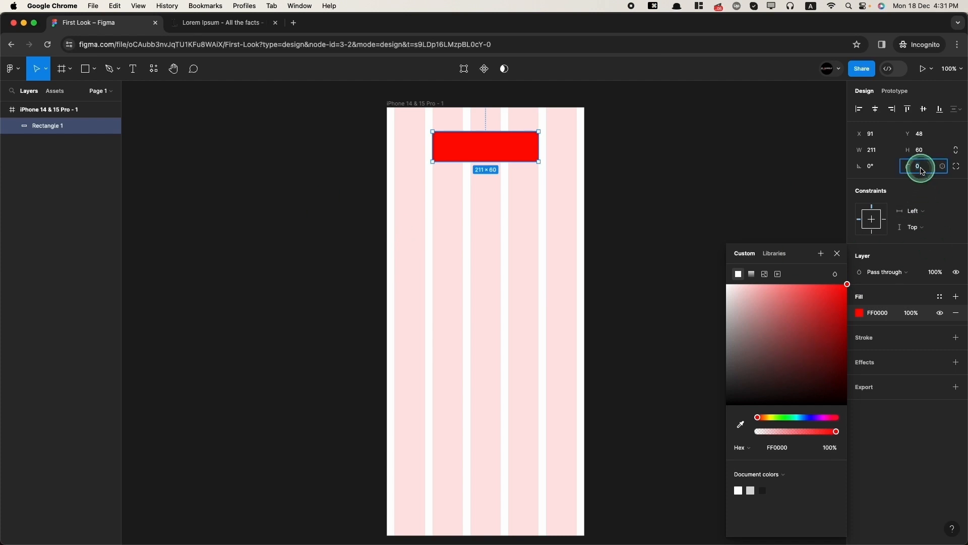
pyautogui.write('15')
pyautogui.scroll(5, 479, 124)
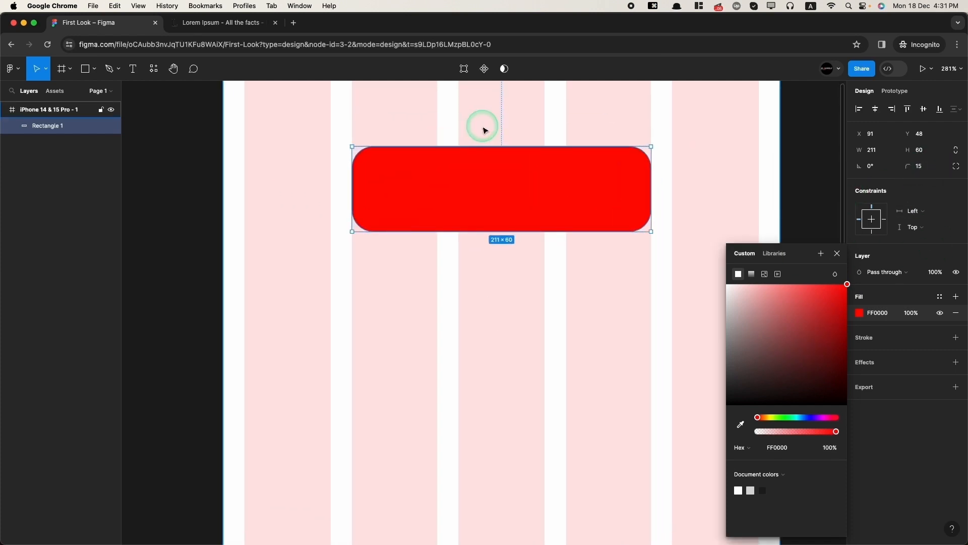
# - Add a text layer below the rectangle reading 'Click Me'
pyautogui.click(133, 68)
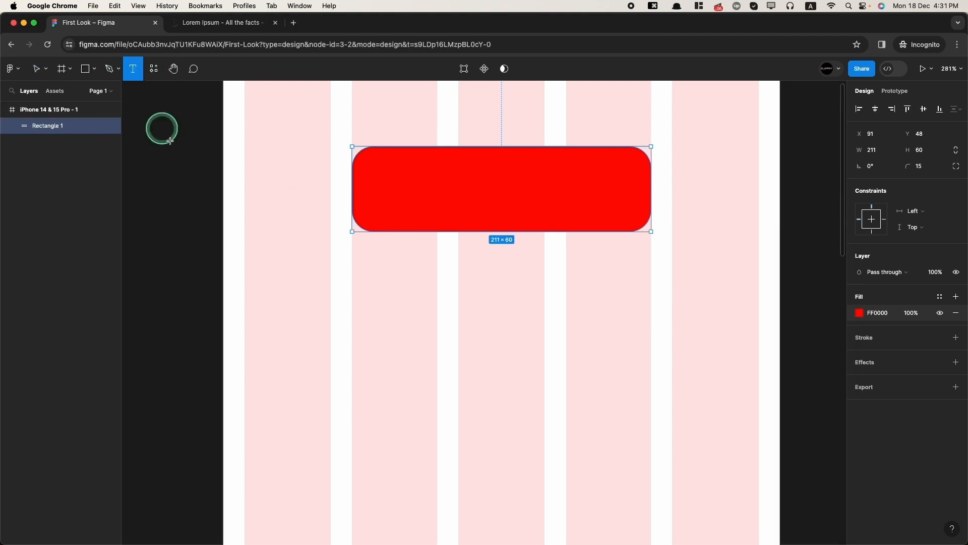
pyautogui.click(417, 332)
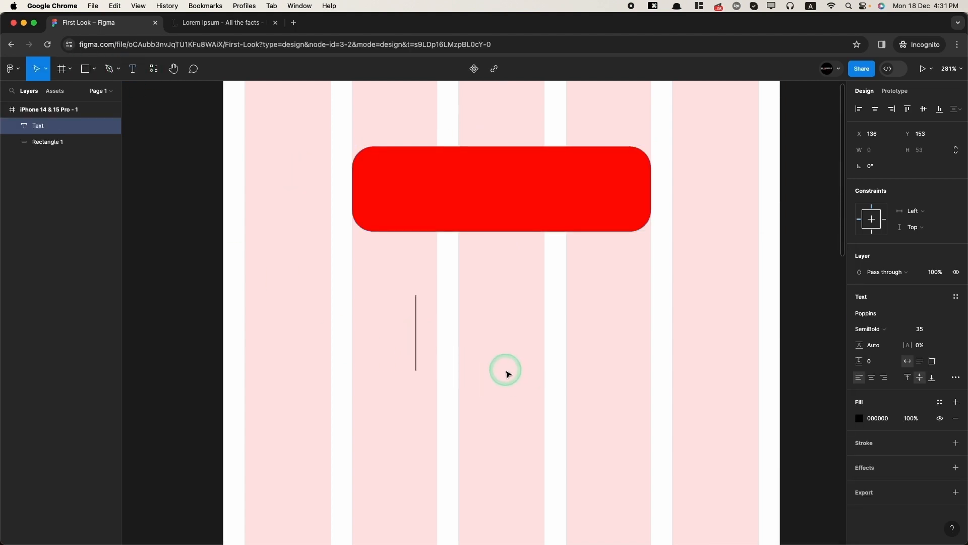
pyautogui.write('CLick')
pyautogui.press('super+a')
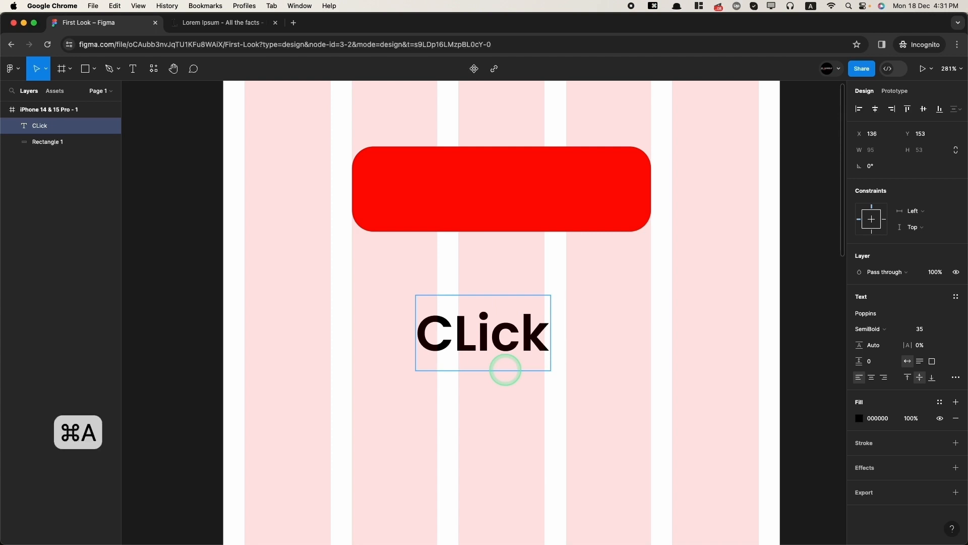
pyautogui.write('Click Me!')
pyautogui.press('super+a')
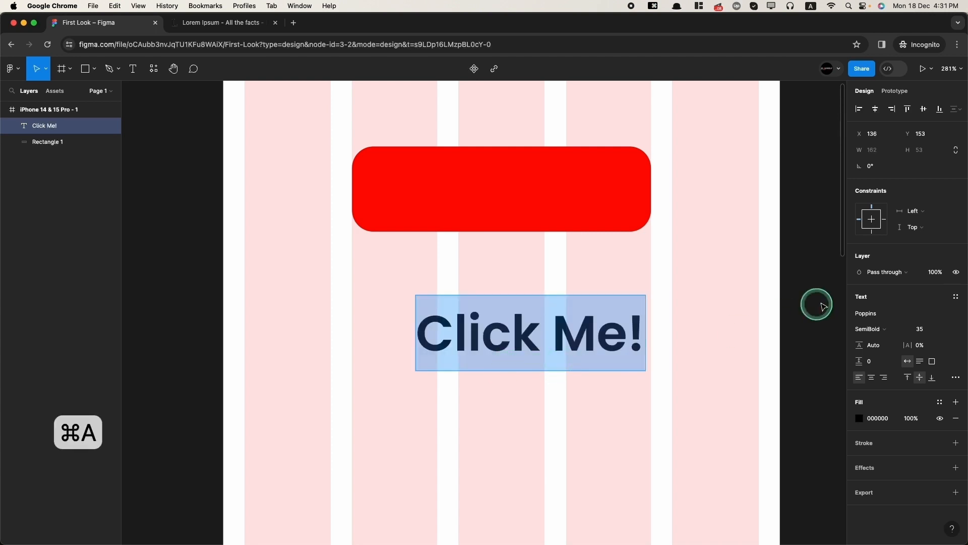
# - Set the text to Roboto Medium, size 30
pyautogui.click(880, 316)
pyautogui.write('roboto')
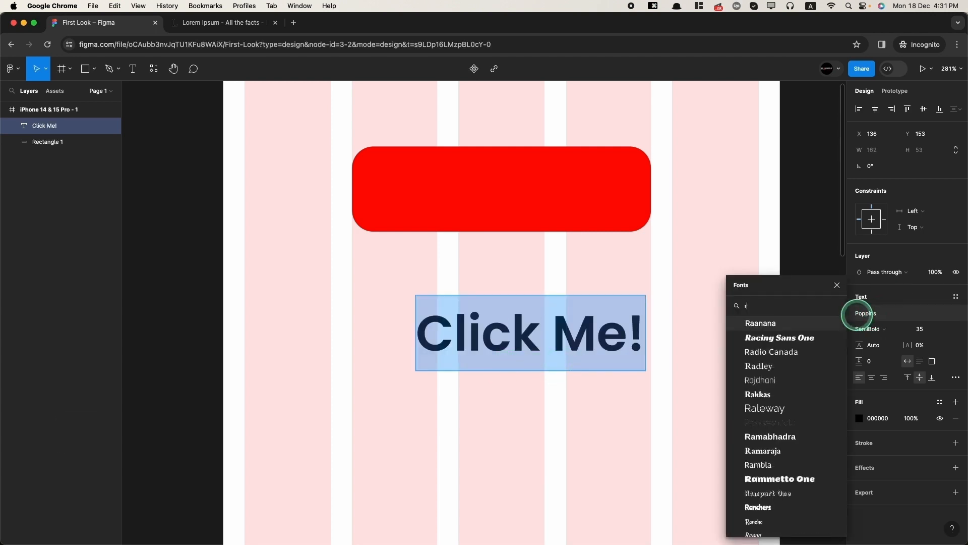
pyautogui.press('Return')
pyautogui.click(868, 329)
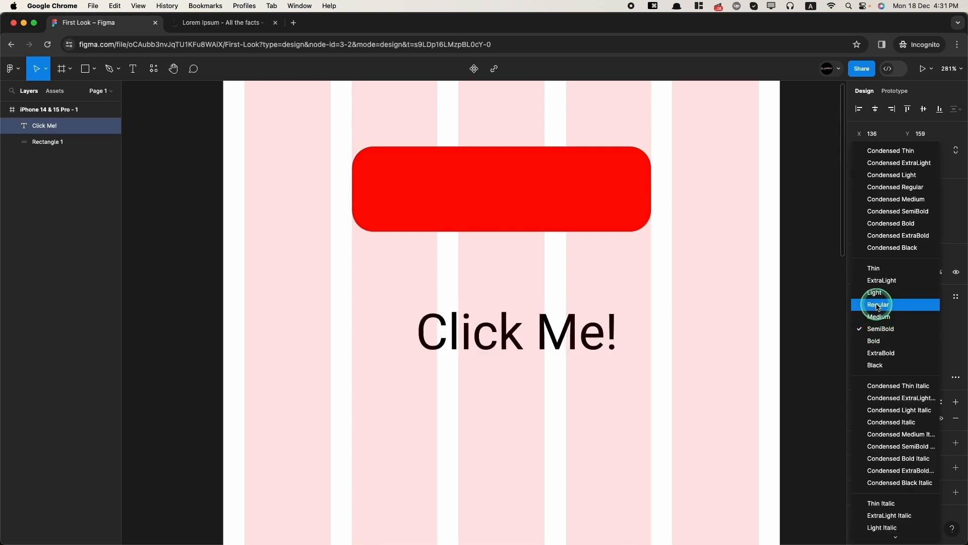
pyautogui.click(878, 316)
pyautogui.click(921, 331)
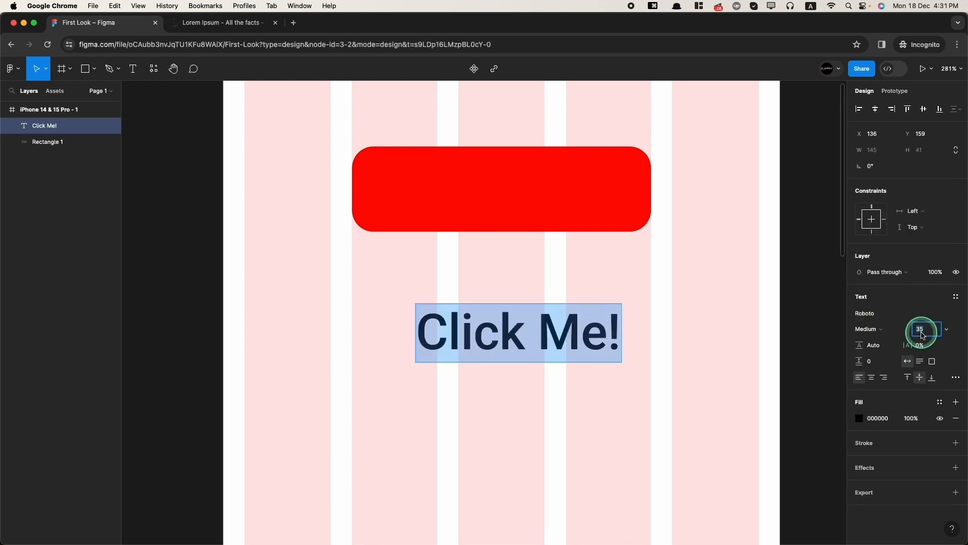
pyautogui.write('30')
pyautogui.press('Return')
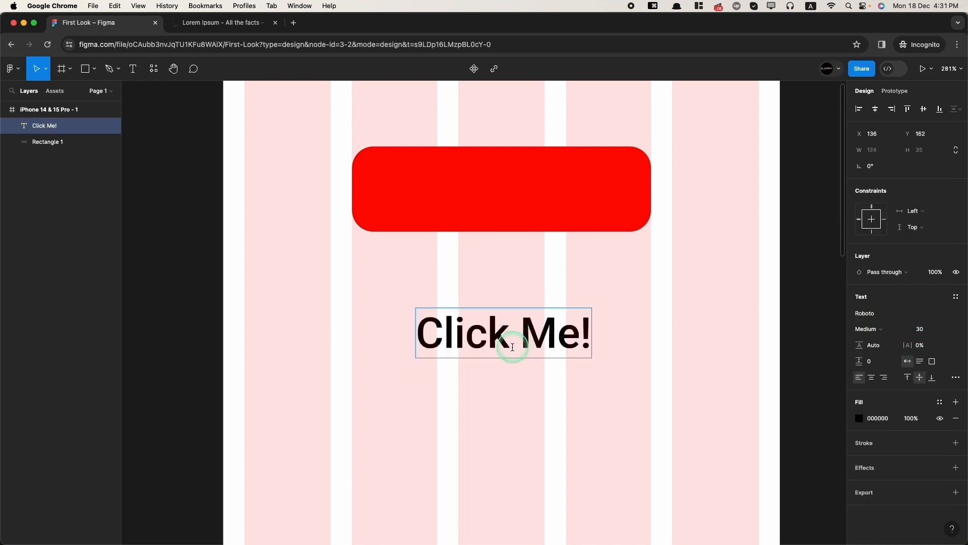
# - Move the text onto the red rectangle and make it white
pyautogui.moveTo(512, 341); pyautogui.dragTo(494, 190)
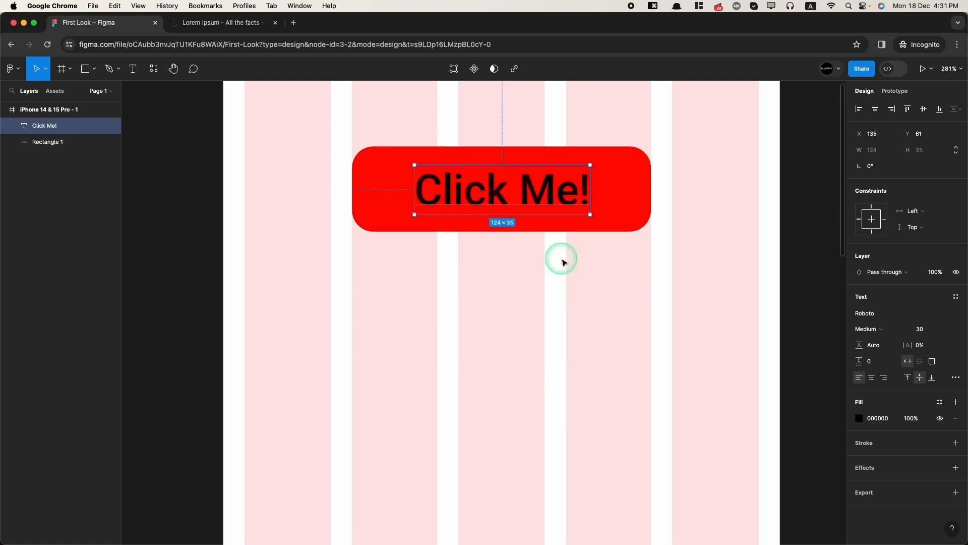
pyautogui.click(860, 418)
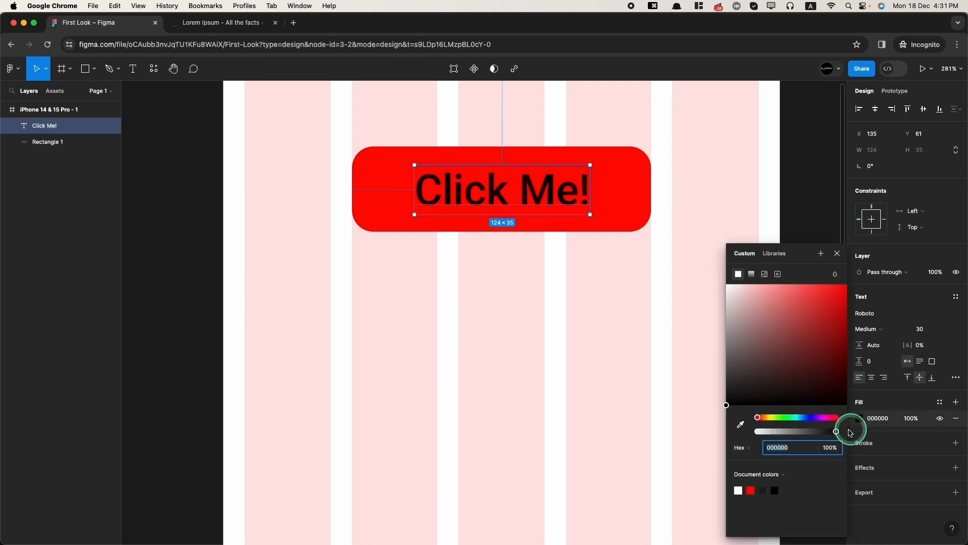
pyautogui.moveTo(815, 364); pyautogui.dragTo(323, 214)
pyautogui.click(628, 345)
pyautogui.scroll(3, 504, 252)
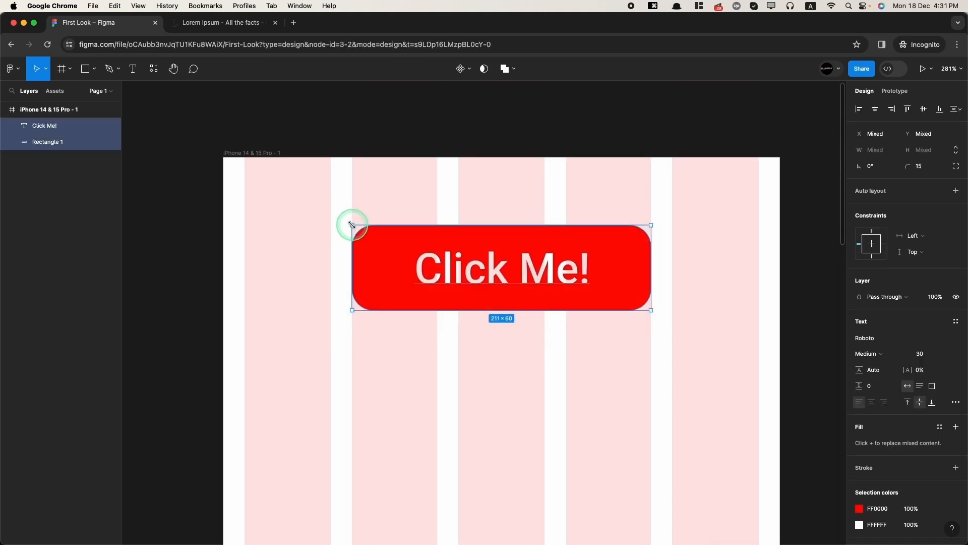
# - Group text and rectangle, shrink the text box to 25 high and the rectangle to 55
pyautogui.press('super+g')
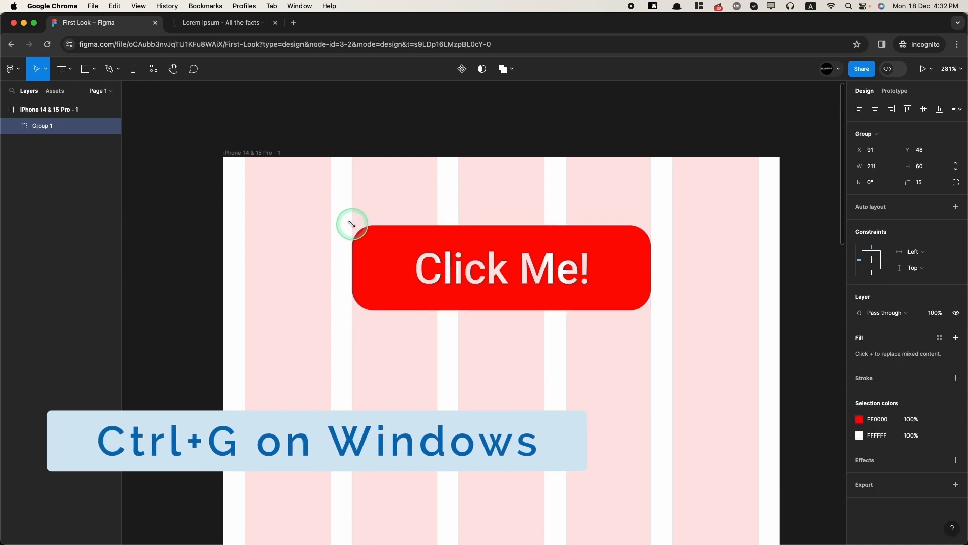
pyautogui.doubleClick(498, 276)
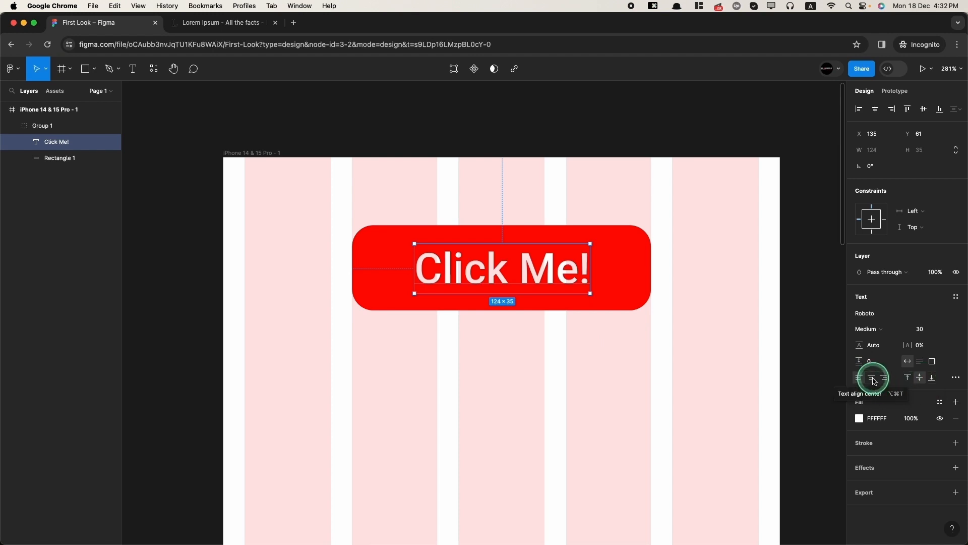
pyautogui.moveTo(699, 403); pyautogui.dragTo(267, 216)
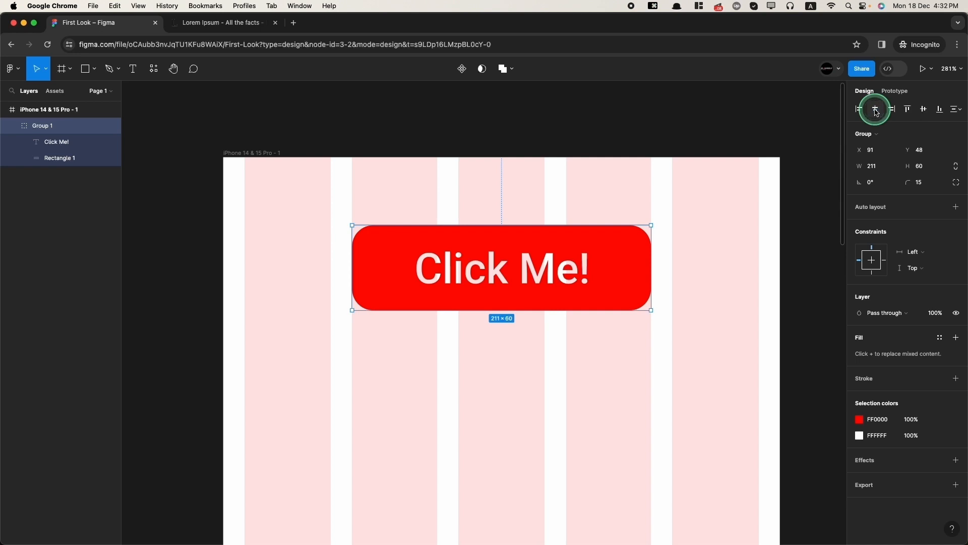
pyautogui.doubleClick(501, 275)
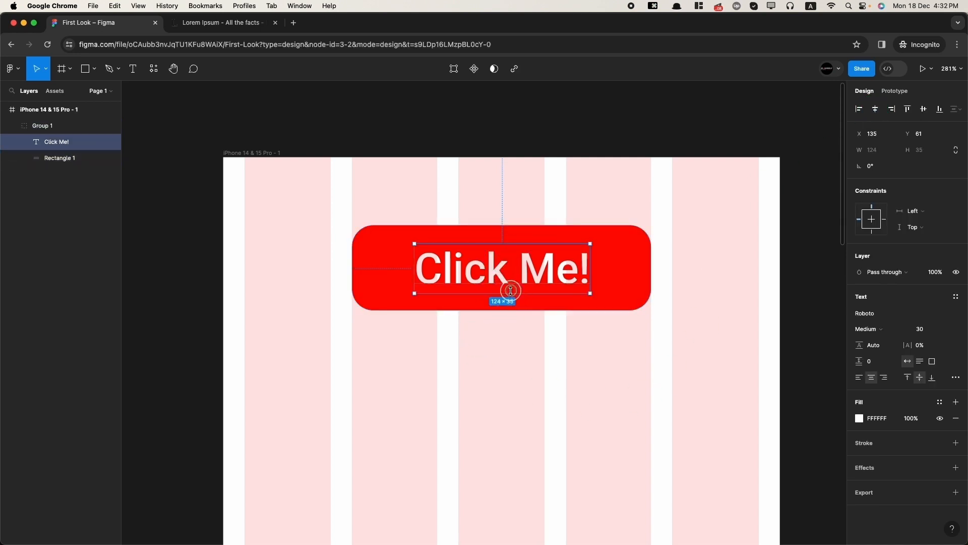
pyautogui.moveTo(510, 290)
pyautogui.mouseDown()
pyautogui.moveTo(519, 263)
pyautogui.moveTo(510, 259)
pyautogui.moveTo(517, 274)
pyautogui.mouseUp()
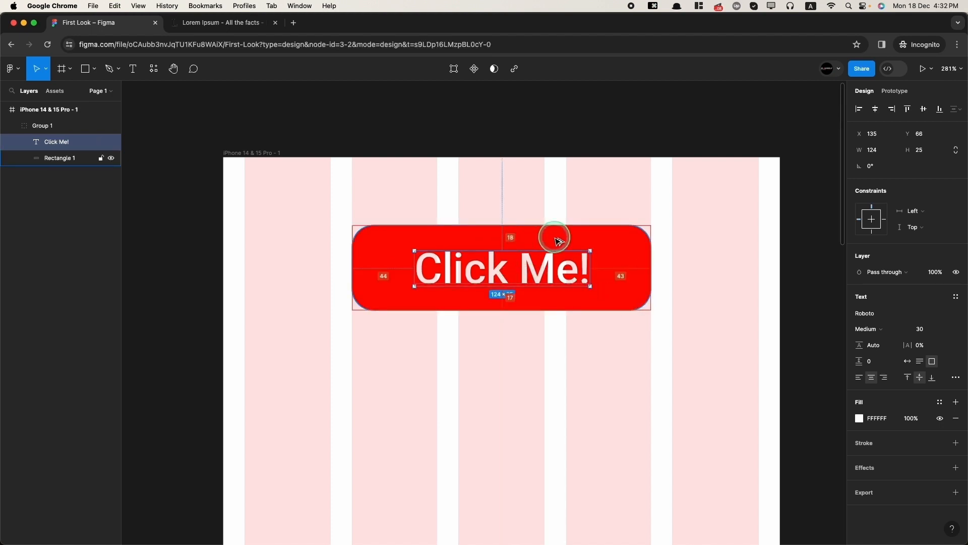
pyautogui.press('Up')
pyautogui.press('Up')
pyautogui.press('Up')
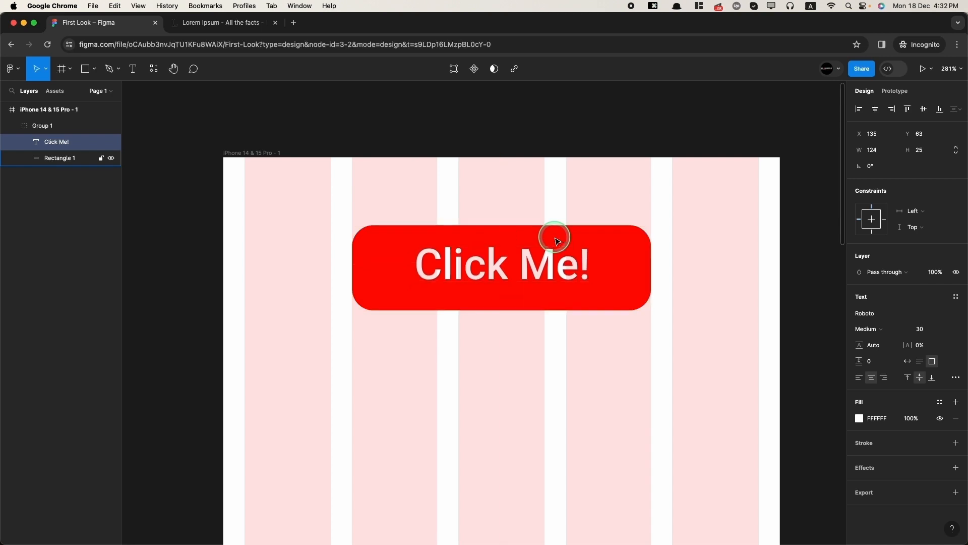
pyautogui.click(518, 308)
pyautogui.moveTo(515, 310); pyautogui.dragTo(514, 303)
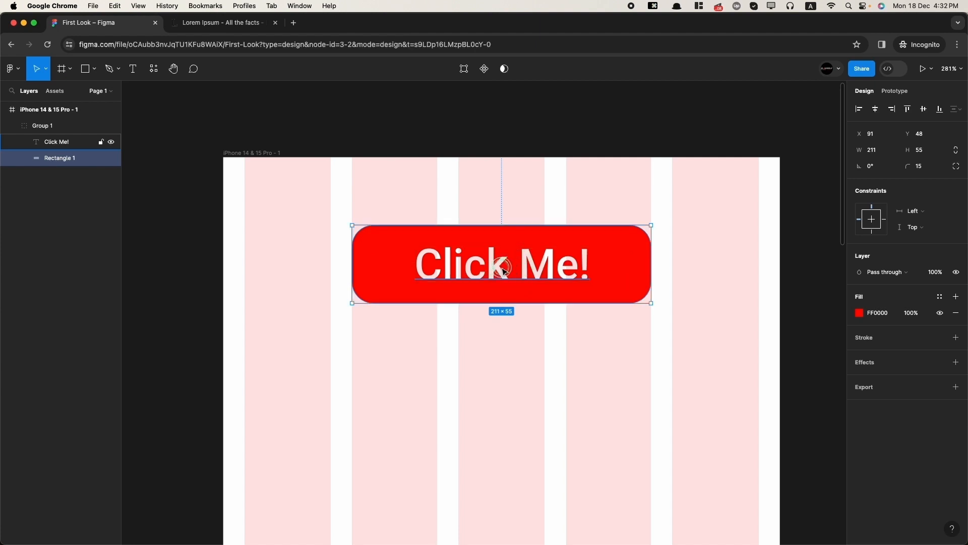
pyautogui.click(521, 267)
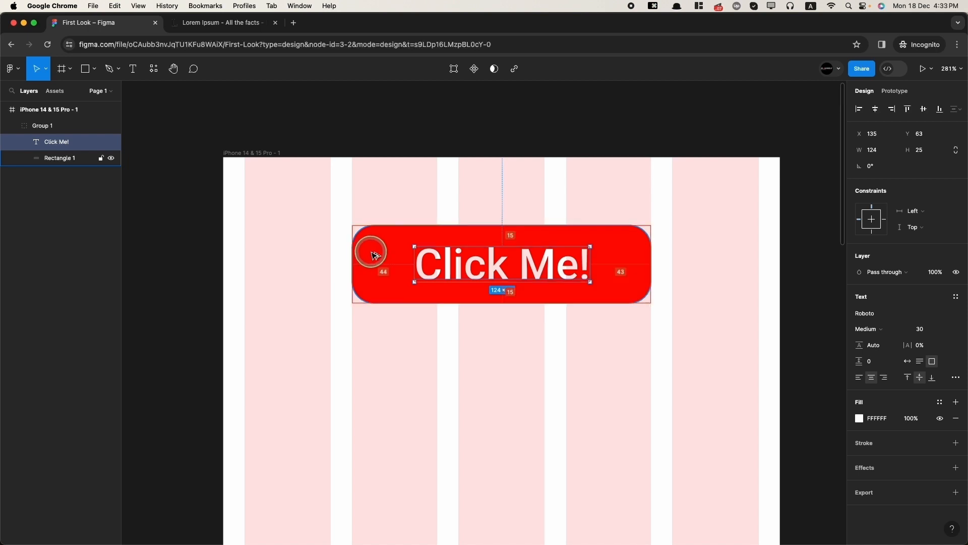
# - Stretch the red rectangle's left and right edges outward, widening it to about 227 px
pyautogui.click(557, 356)
pyautogui.doubleClick(514, 264)
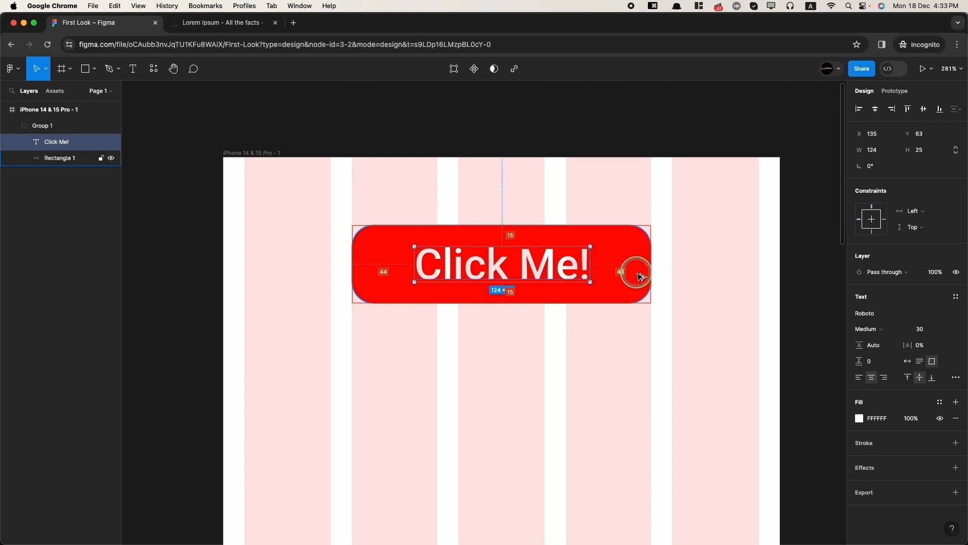
pyautogui.click(398, 275)
pyautogui.scroll(2, 398, 275)
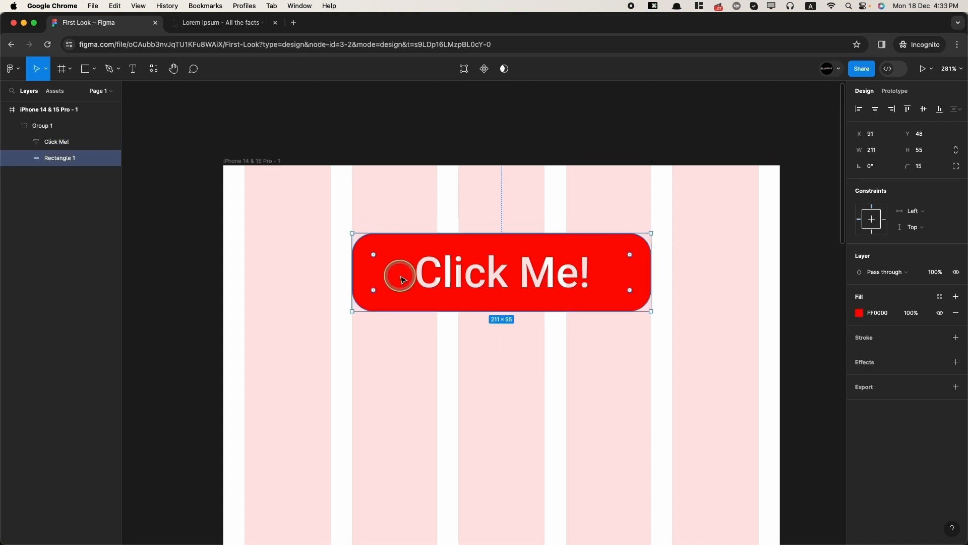
pyautogui.scroll(5, 456, 292)
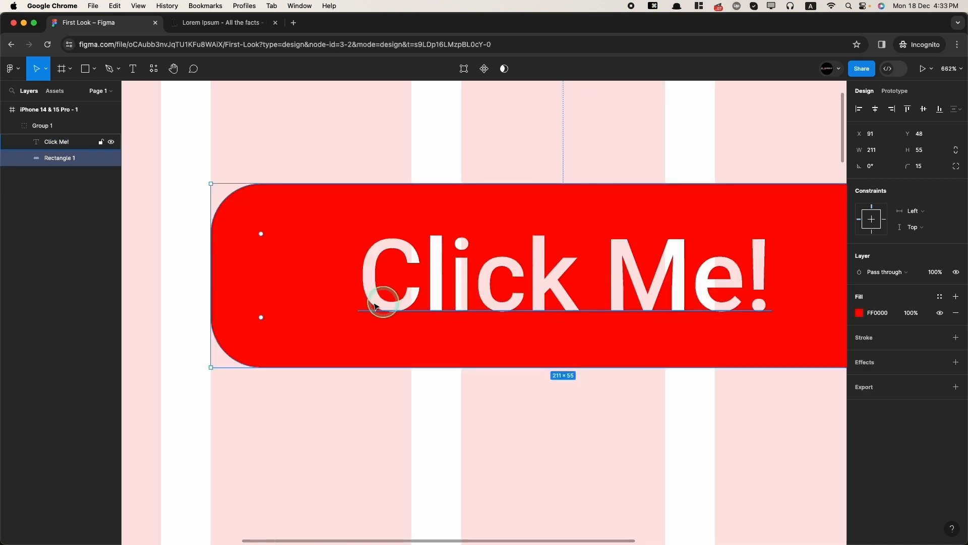
pyautogui.moveTo(206, 286); pyautogui.dragTo(160, 278)
pyautogui.press('super+z')
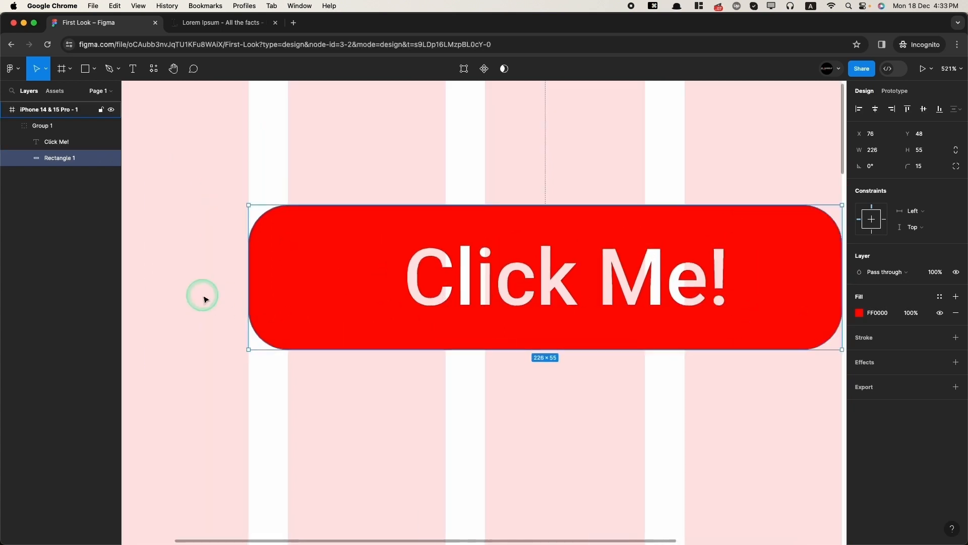
pyautogui.scroll(6, 201, 294)
pyautogui.moveTo(361, 269); pyautogui.dragTo(350, 261)
pyautogui.scroll(-8, 504, 261)
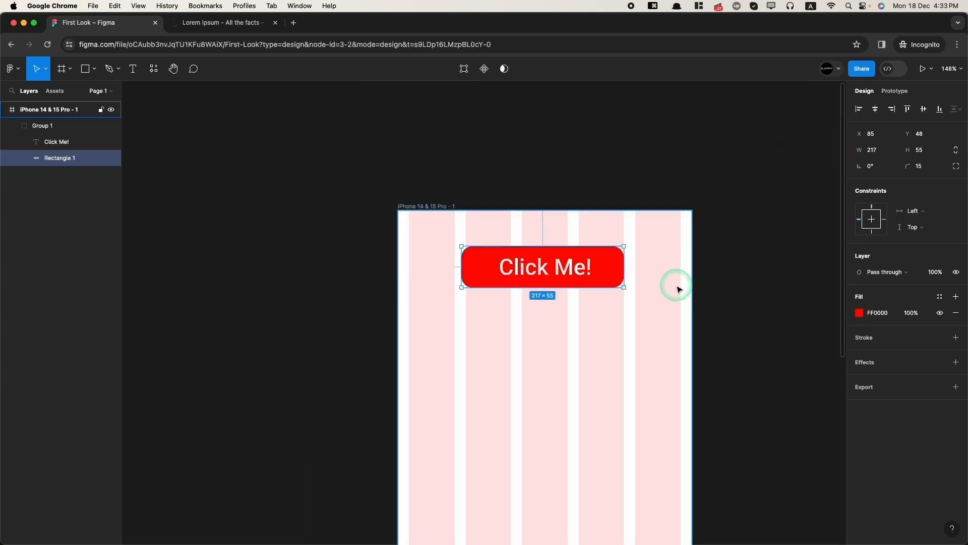
pyautogui.scroll(4, 586, 280)
pyautogui.scroll(4, 580, 259)
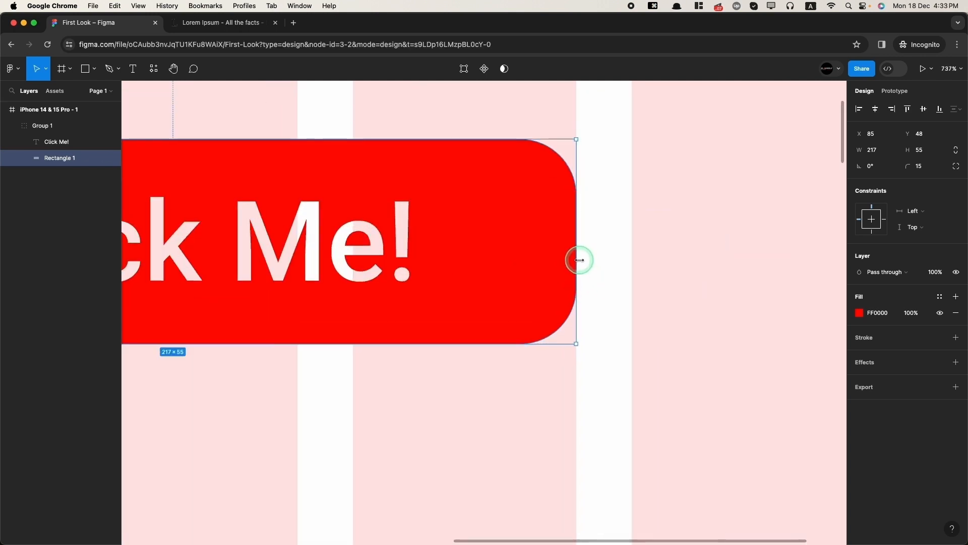
pyautogui.moveTo(578, 259); pyautogui.dragTo(603, 256)
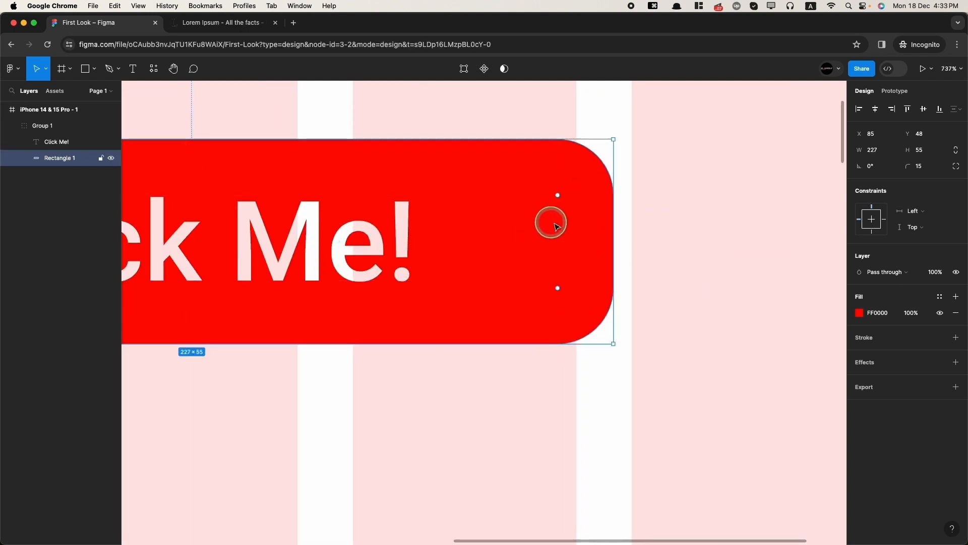
pyautogui.scroll(-5, 492, 263)
pyautogui.scroll(-3, 443, 279)
pyautogui.click(423, 371)
# - Add a second 'Click Me!' text below the button and wrap it in auto layout with Shift+A
pyautogui.scroll(-3, 441, 363)
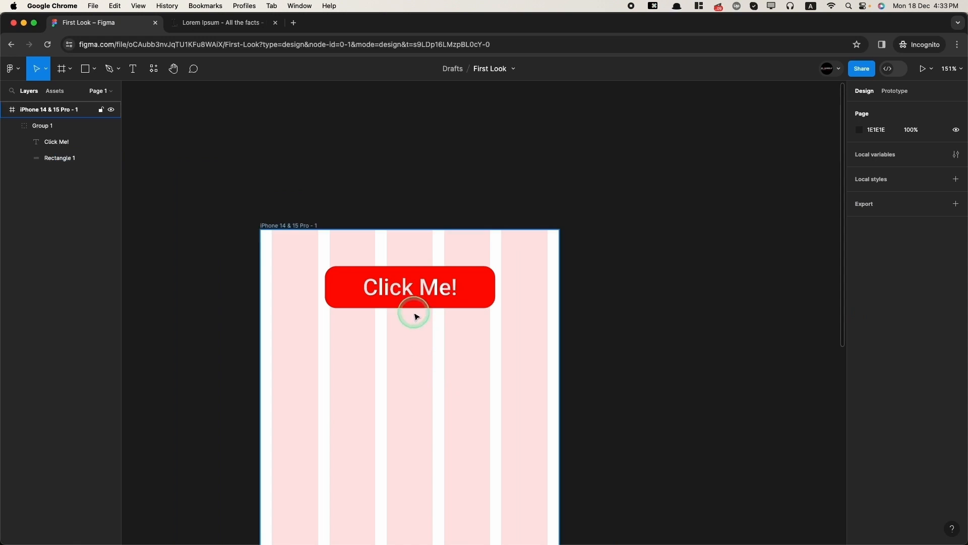
pyautogui.scroll(2, 415, 303)
pyautogui.scroll(-3, 429, 328)
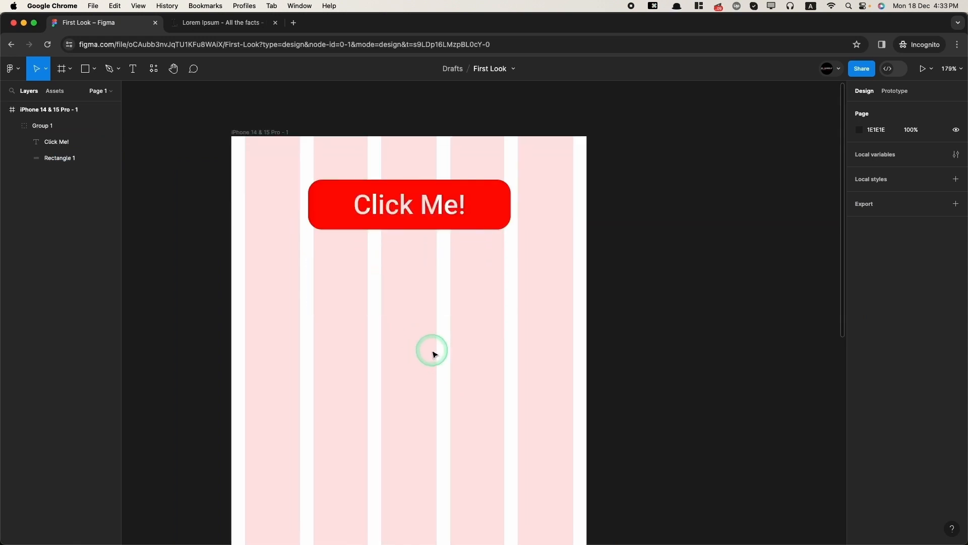
pyautogui.click(132, 68)
pyautogui.click(393, 296)
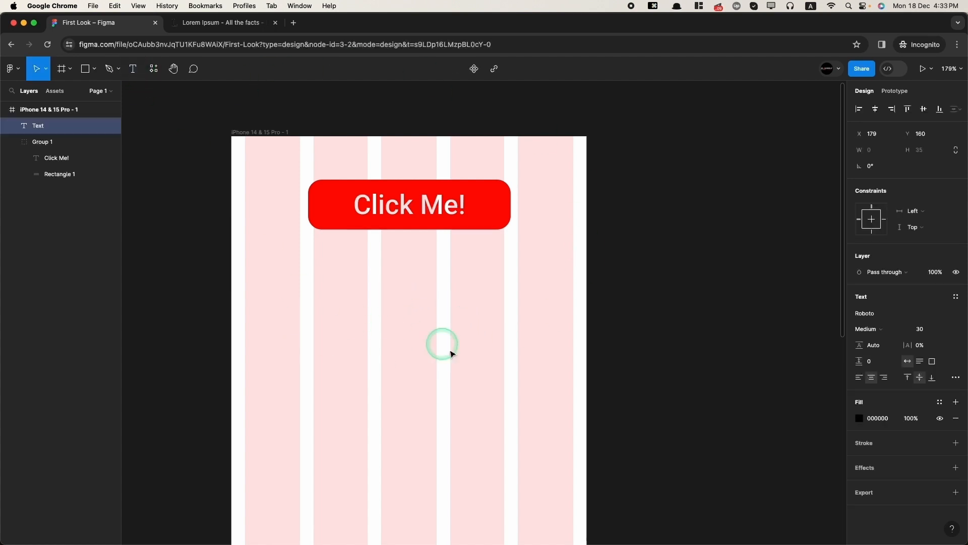
pyautogui.write('C')
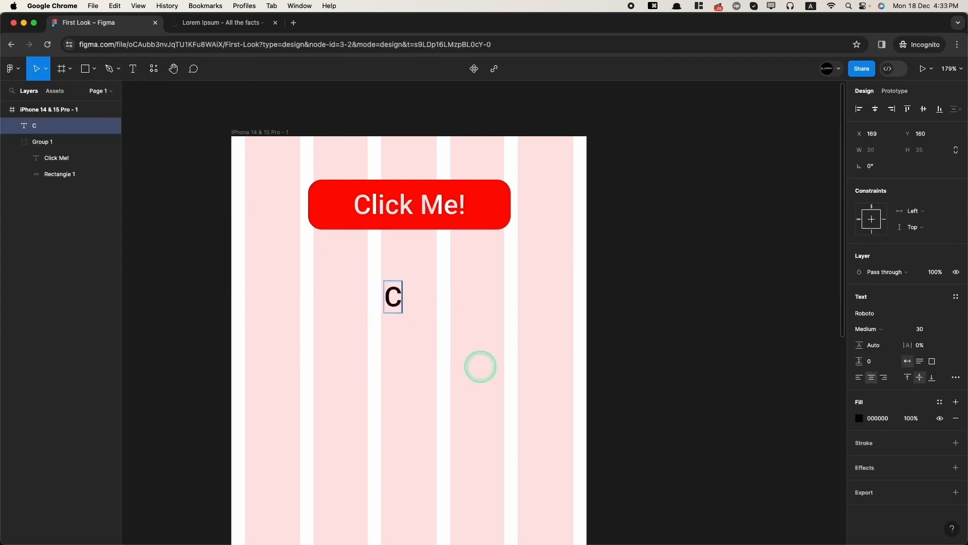
pyautogui.write('lick Me!')
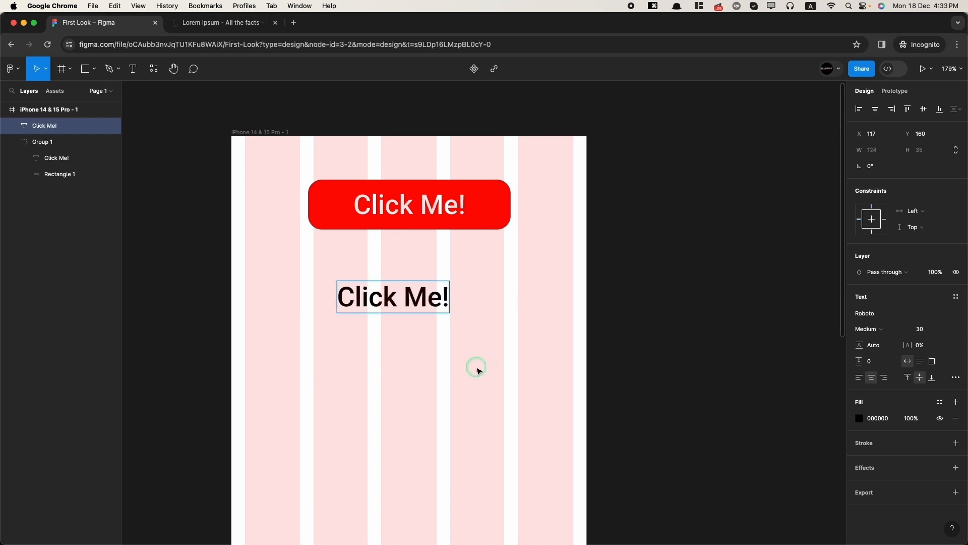
pyautogui.click(479, 371)
pyautogui.hotkey('shift', 'a')
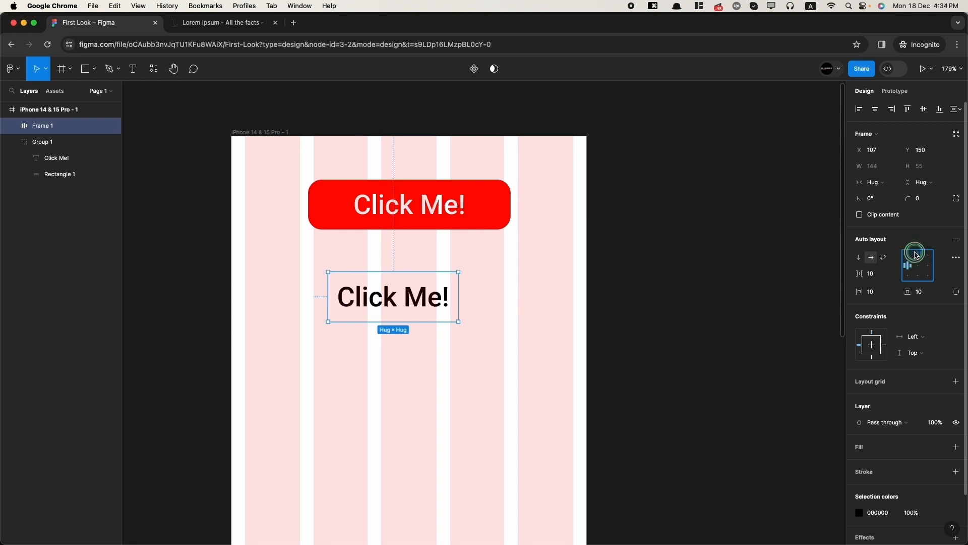
# - Centre-align the auto layout content and set left and right padding to 50
pyautogui.click(930, 266)
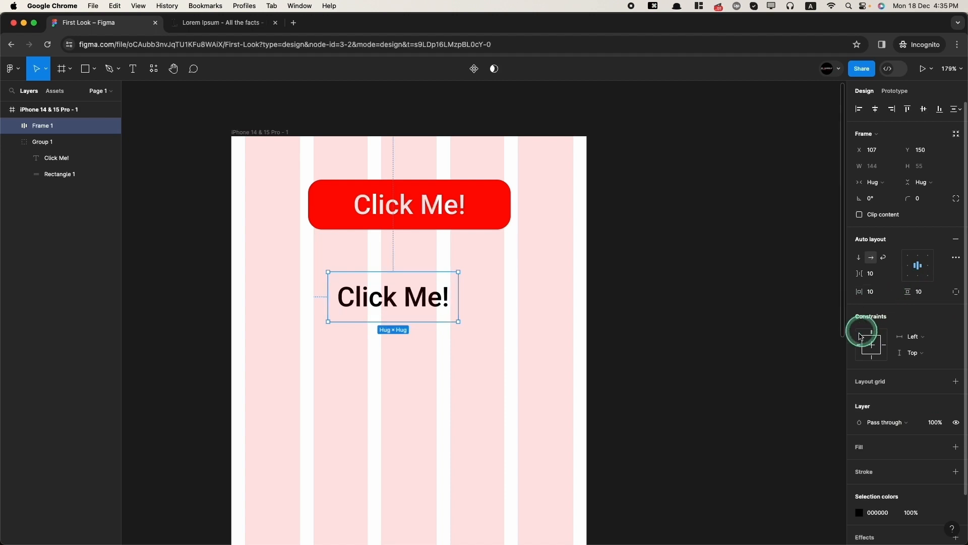
pyautogui.click(956, 292)
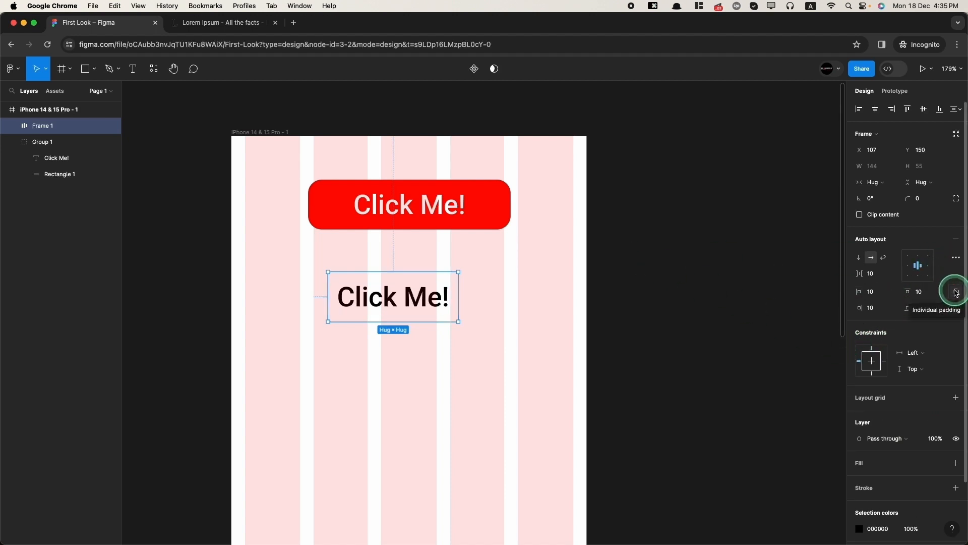
pyautogui.click(874, 297)
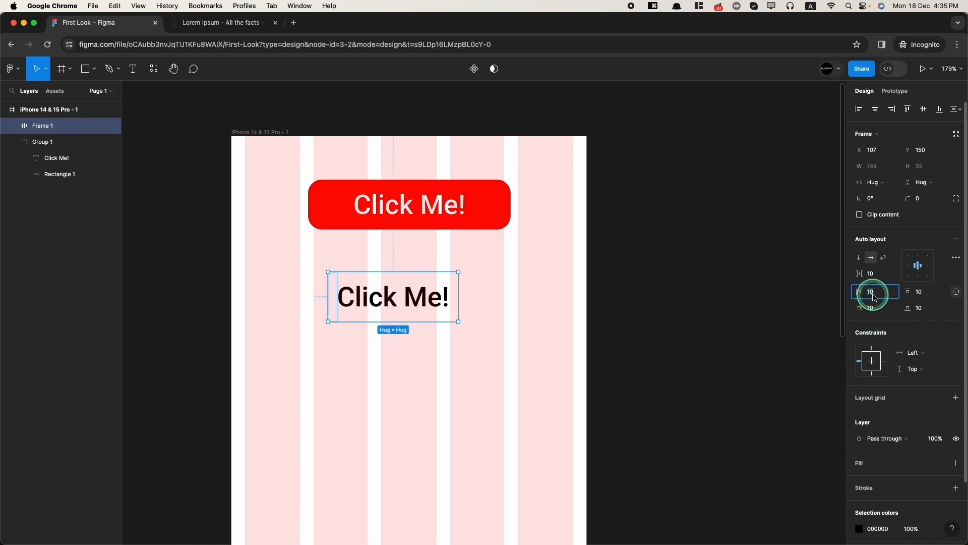
pyautogui.press('Return')
pyautogui.click(874, 307)
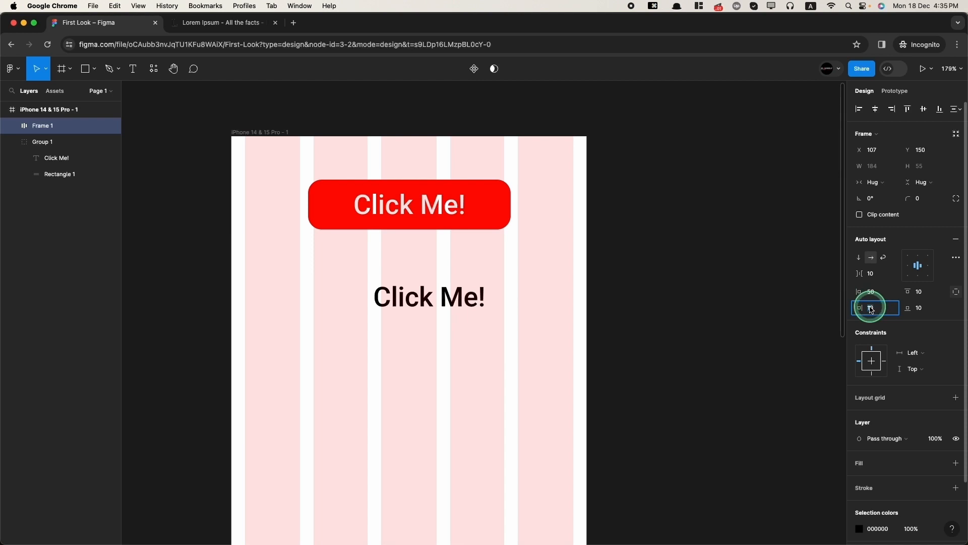
# - Shrink the new label's text box height and set the frame's top padding to 15
pyautogui.doubleClick(421, 205)
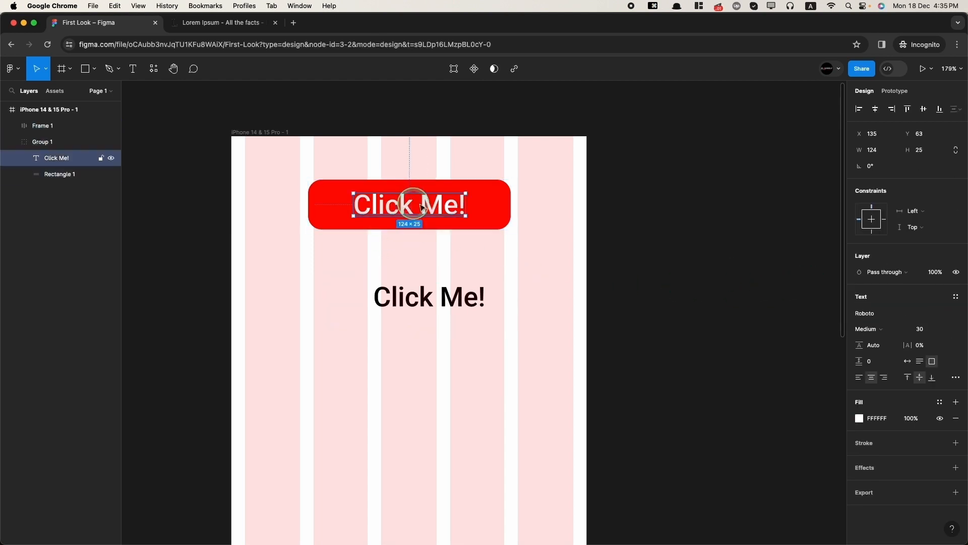
pyautogui.doubleClick(439, 297)
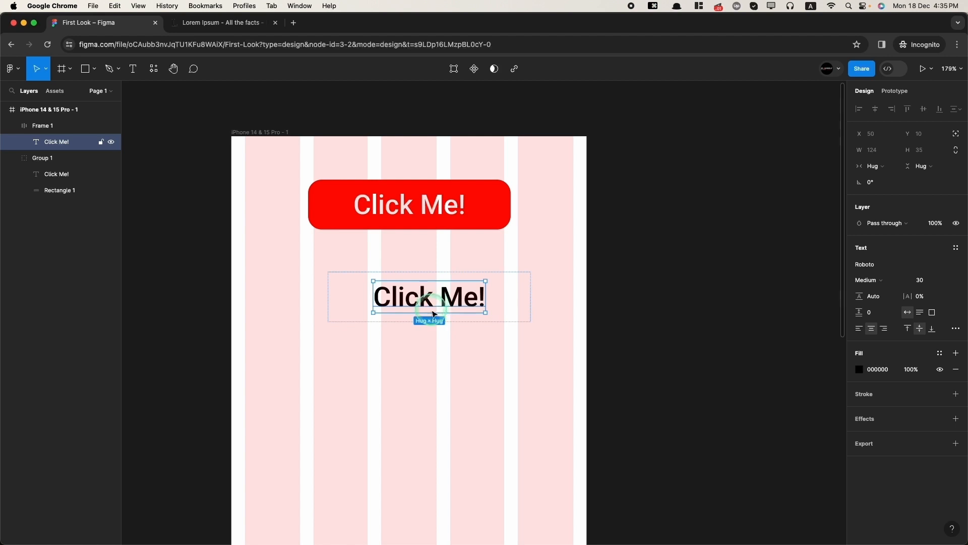
pyautogui.moveTo(431, 311); pyautogui.dragTo(434, 300)
pyautogui.hotkey('shift', 'Return')
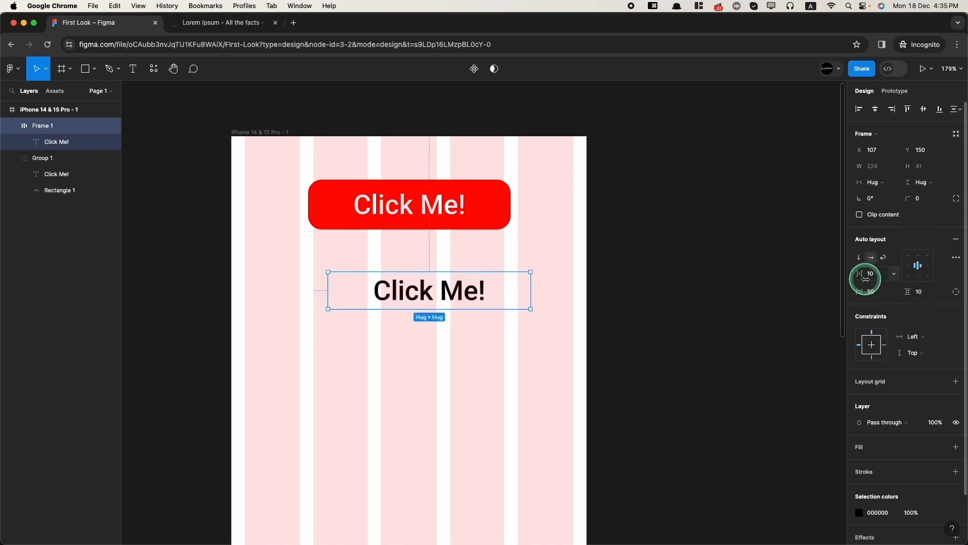
pyautogui.click(956, 291)
pyautogui.click(921, 291)
pyautogui.write('15')
pyautogui.press('Tab')
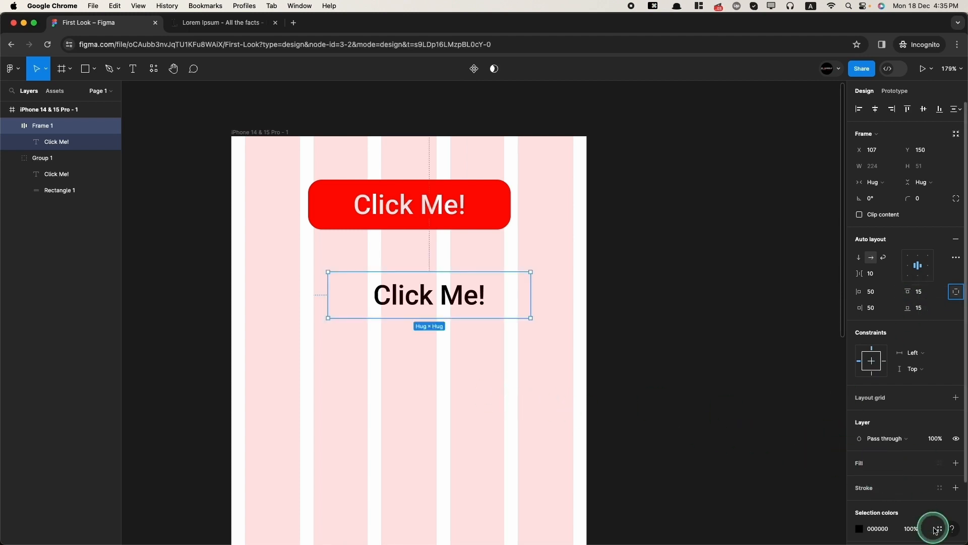
# - Give Frame 1 a fill sampled as the first button's FF0000 red
pyautogui.click(956, 462)
pyautogui.click(860, 479)
pyautogui.click(764, 448)
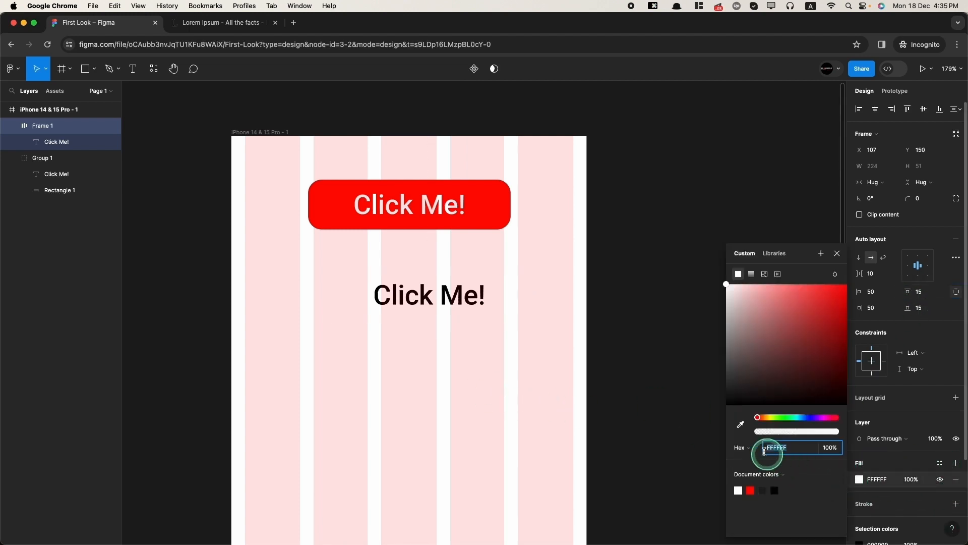
pyautogui.click(741, 424)
pyautogui.click(486, 195)
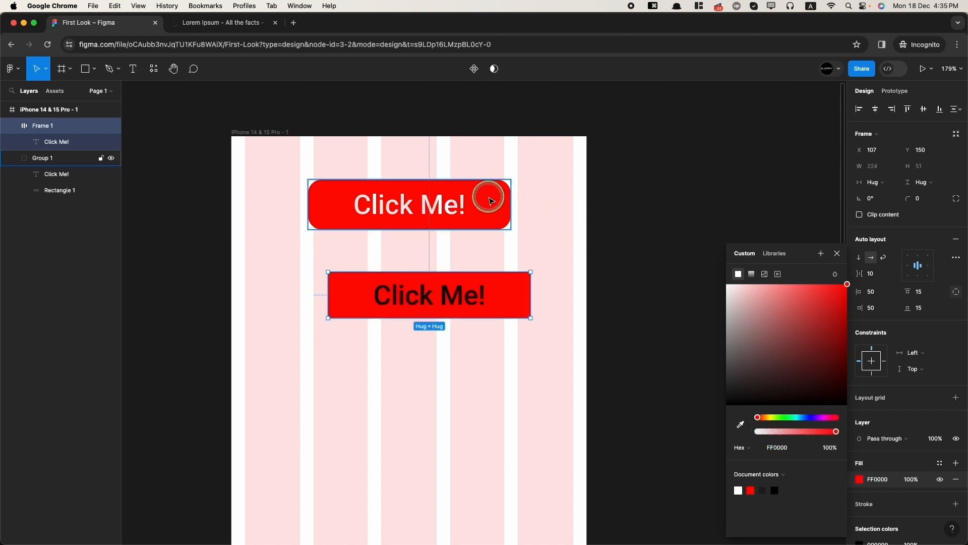
# - Make the second button's label text white
pyautogui.click(63, 145)
pyautogui.click(859, 367)
pyautogui.click(739, 490)
pyautogui.click(640, 432)
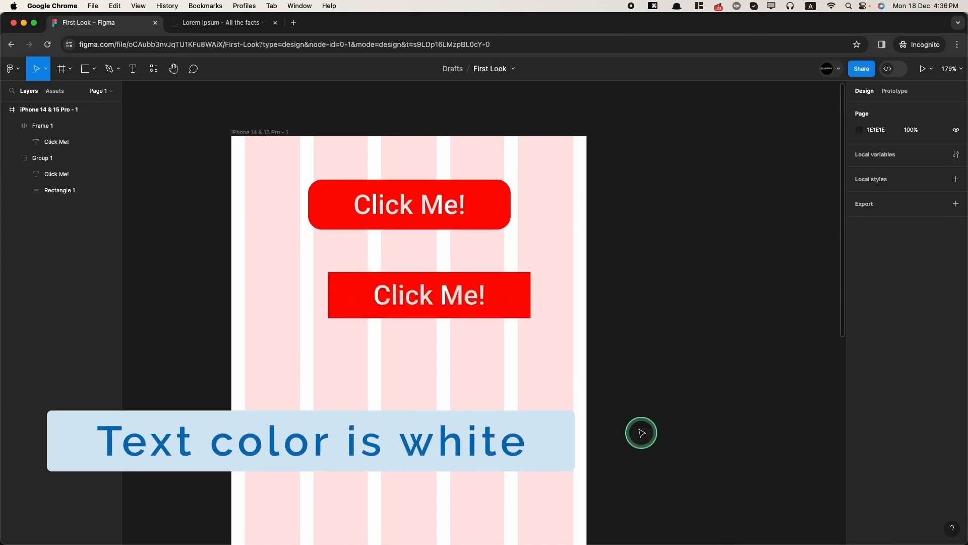
# - Round the second button's corners to 15 and nudge it slightly up and left
pyautogui.click(484, 310)
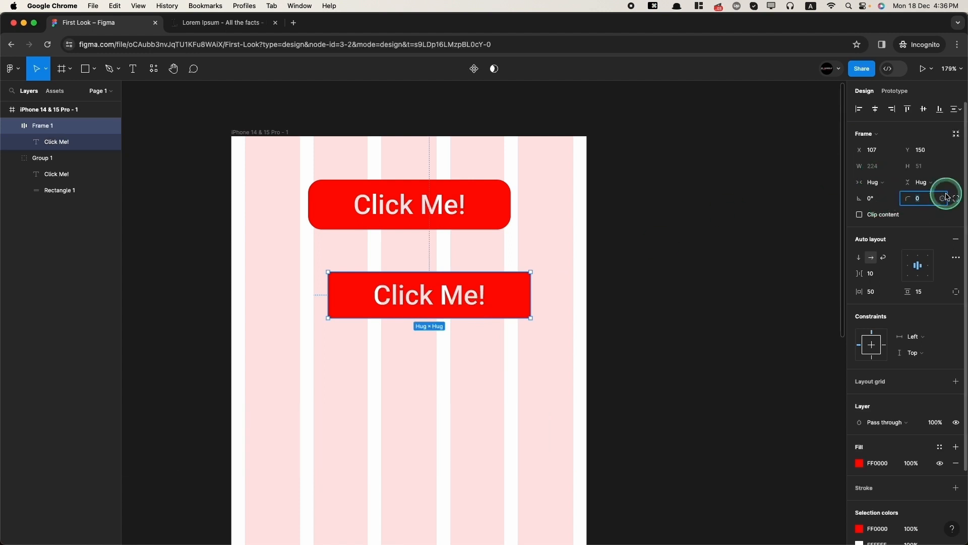
pyautogui.write('15')
pyautogui.press('Return')
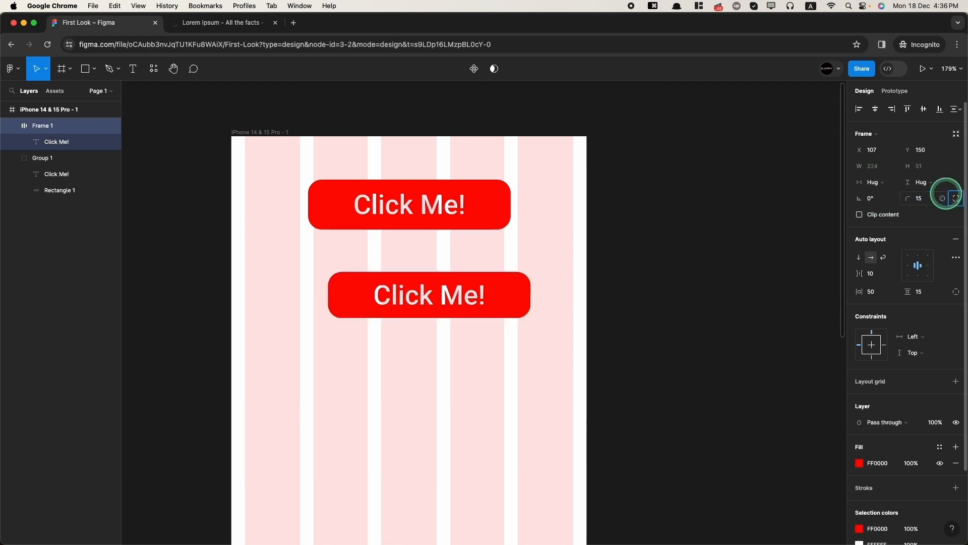
pyautogui.moveTo(425, 303)
pyautogui.mouseDown()
pyautogui.moveTo(396, 294)
pyautogui.moveTo(418, 298)
pyautogui.mouseUp()
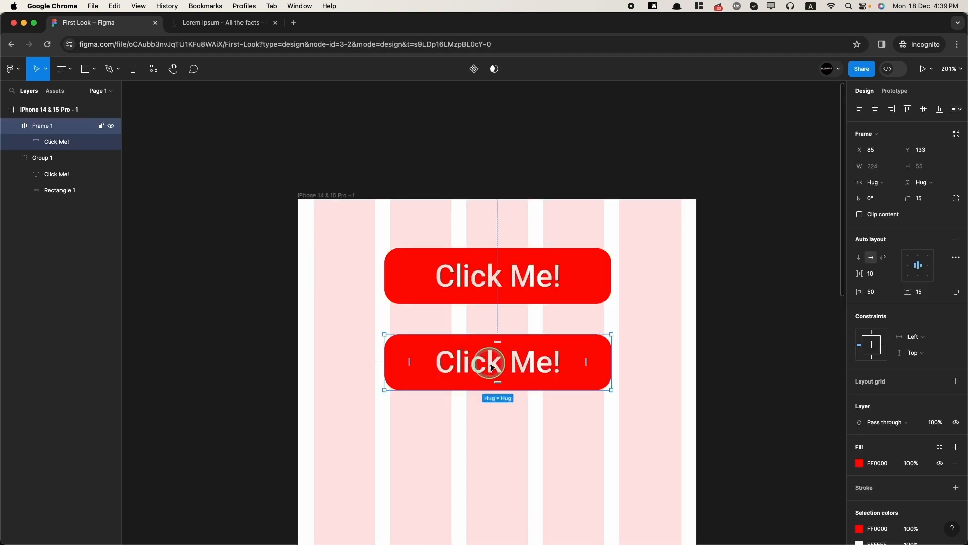
# - Set the lower label to fill the button's width while hugging its height
pyautogui.doubleClick(491, 366)
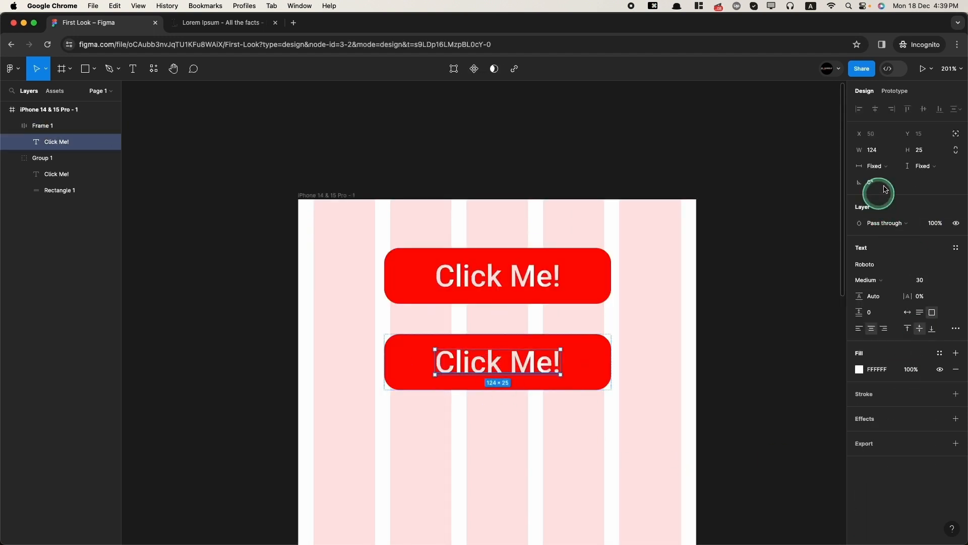
pyautogui.click(883, 165)
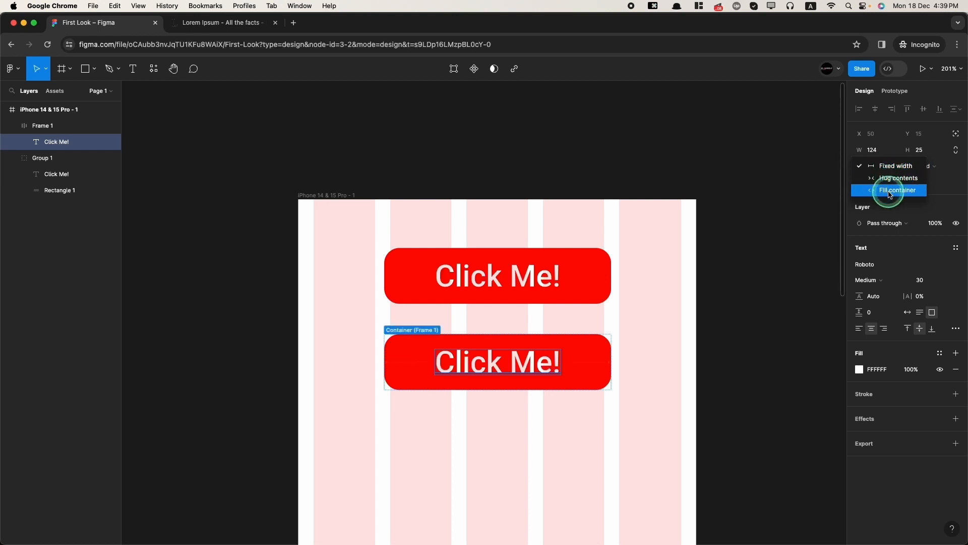
pyautogui.click(890, 194)
pyautogui.click(929, 167)
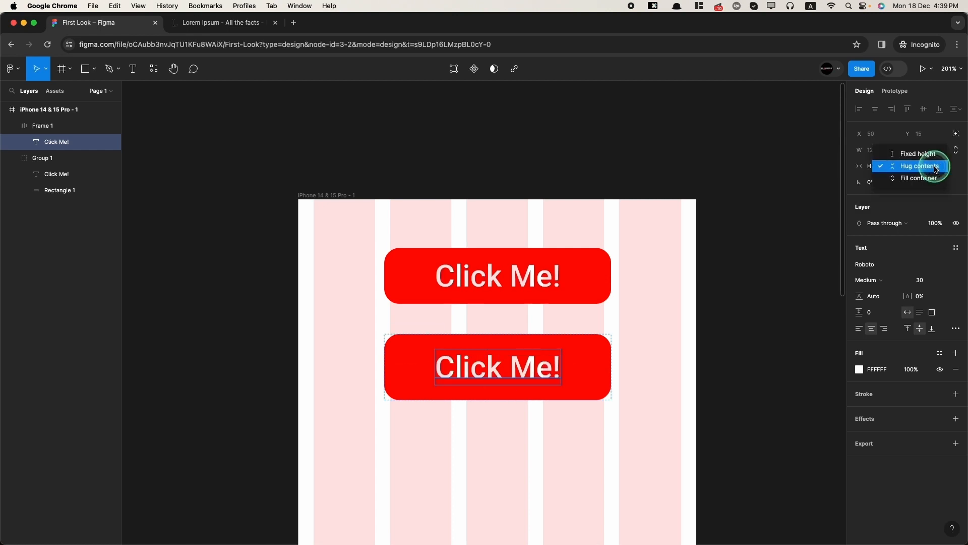
pyautogui.click(917, 166)
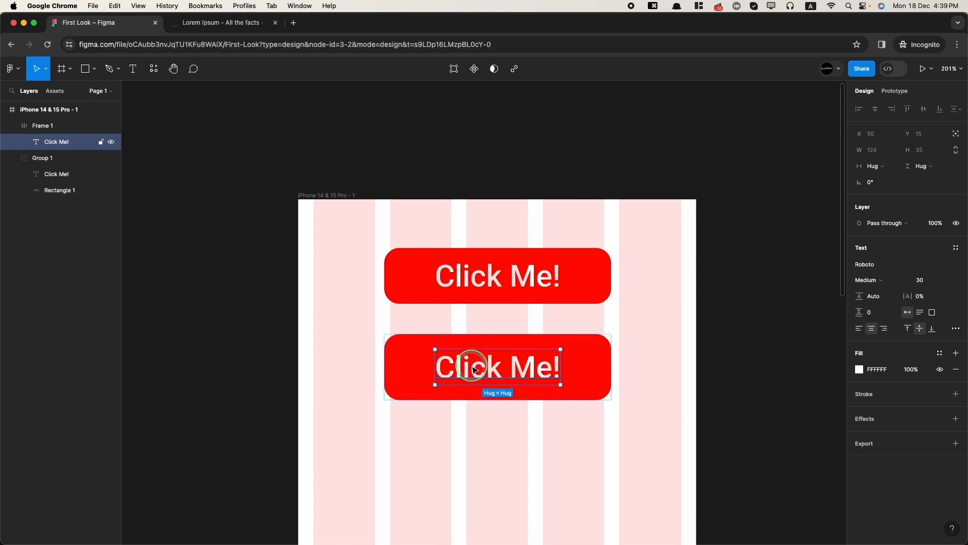
# - Retype the lower label as 'Buy one Get one Free' and centre the button in the phone frame
pyautogui.doubleClick(522, 375)
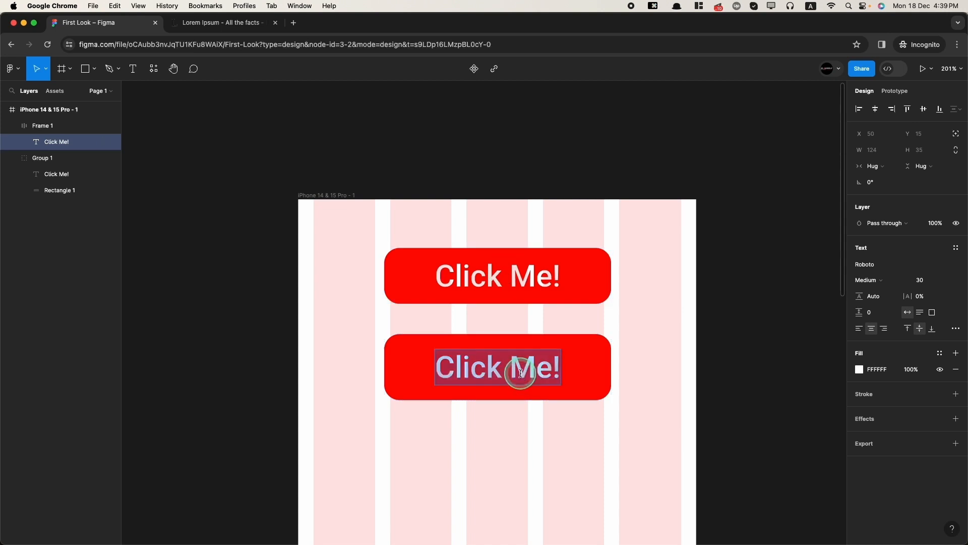
pyautogui.write('Buy one ')
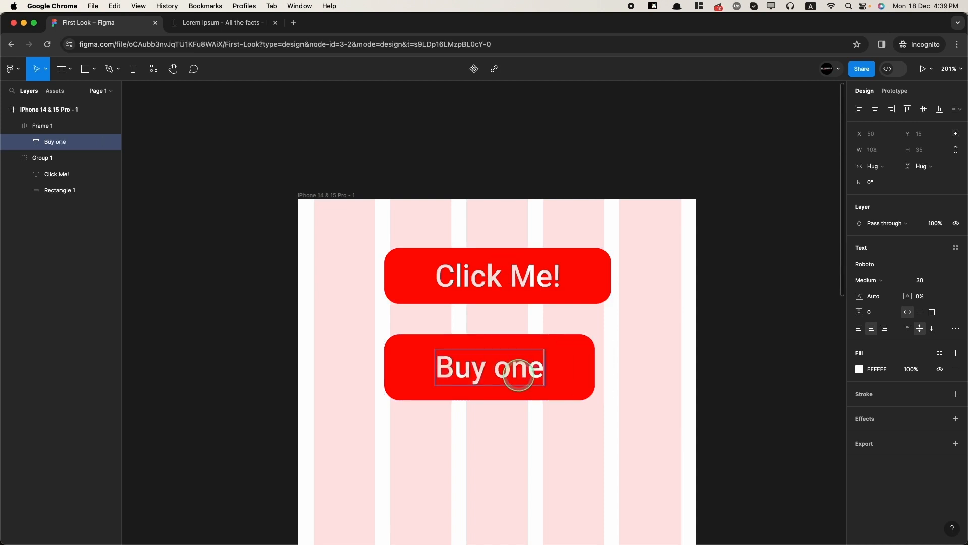
pyautogui.write('Get one Free')
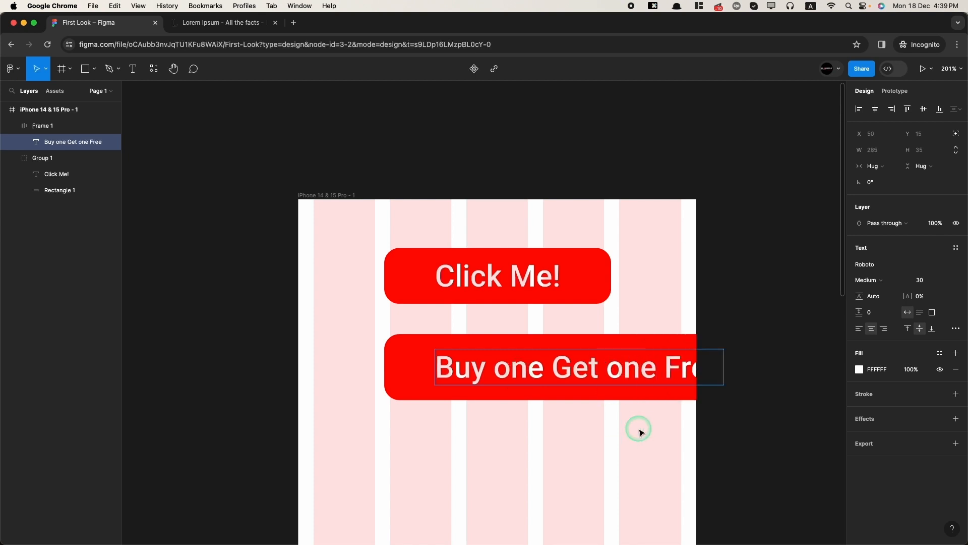
pyautogui.moveTo(593, 371); pyautogui.dragTo(502, 384)
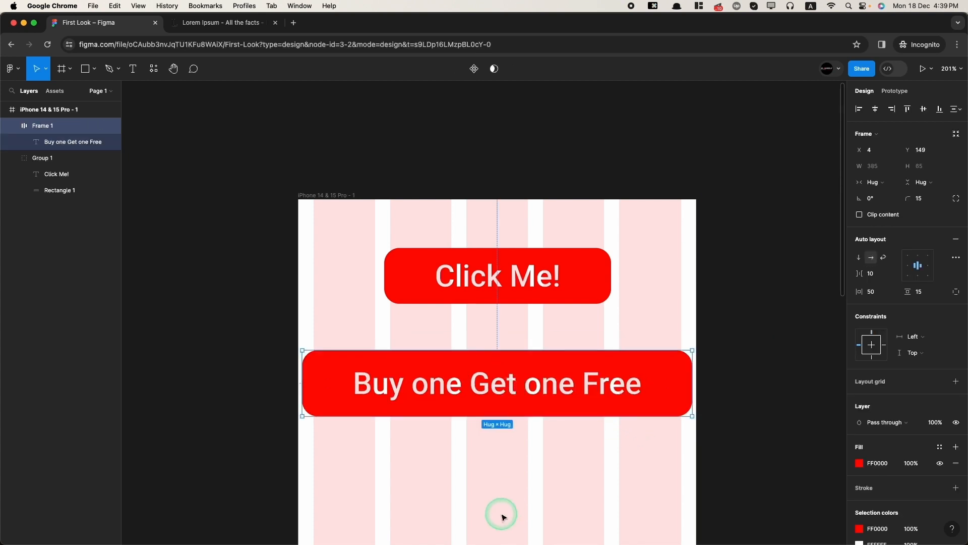
pyautogui.scroll(-3, 502, 505)
pyautogui.scroll(-2, 488, 229)
# - Retype the upper button's label as 'Buy one get one free'
pyautogui.doubleClick(477, 234)
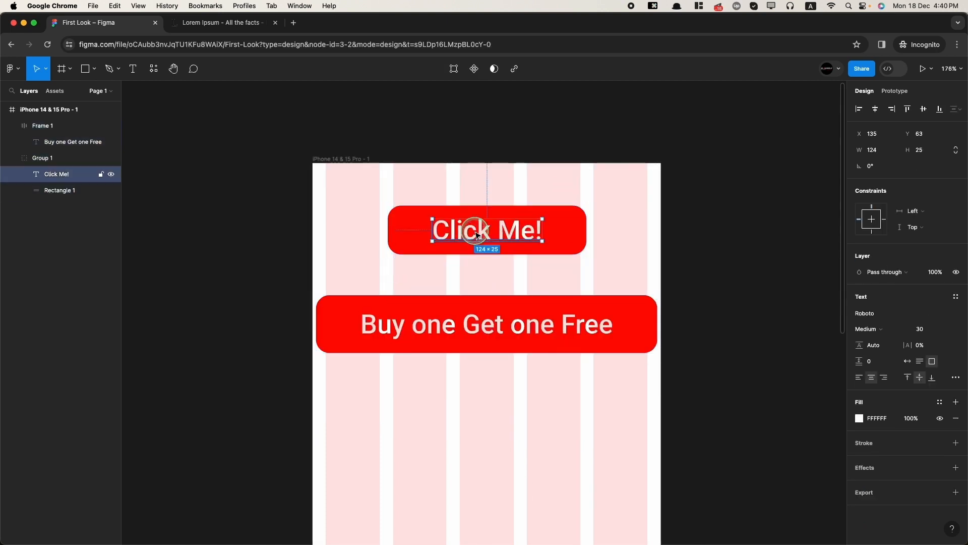
pyautogui.doubleClick(475, 232)
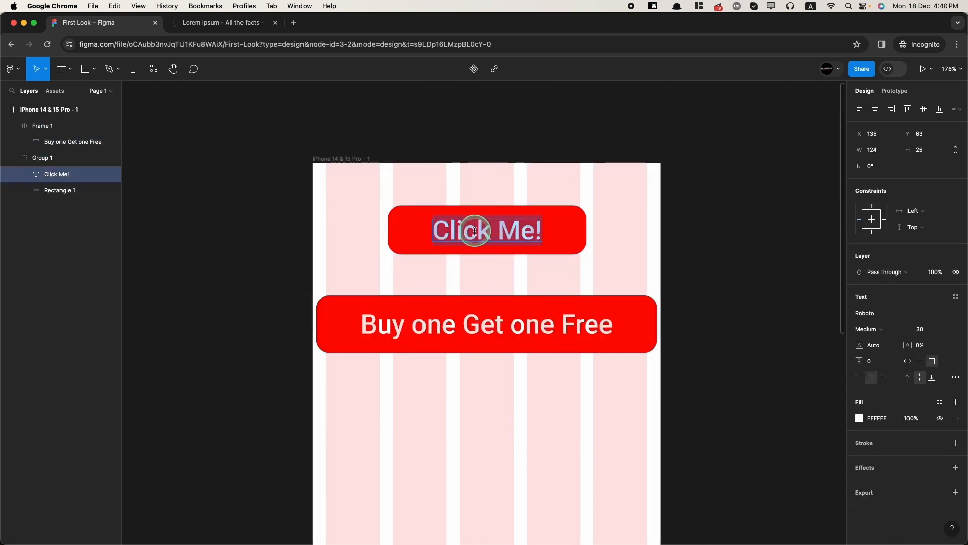
pyautogui.write('Buy o')
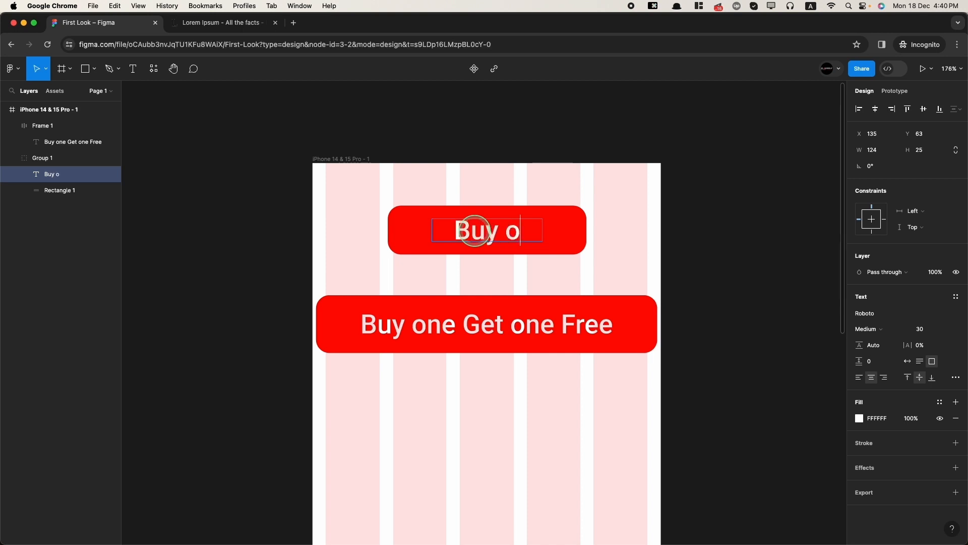
pyautogui.write('ne get one free')
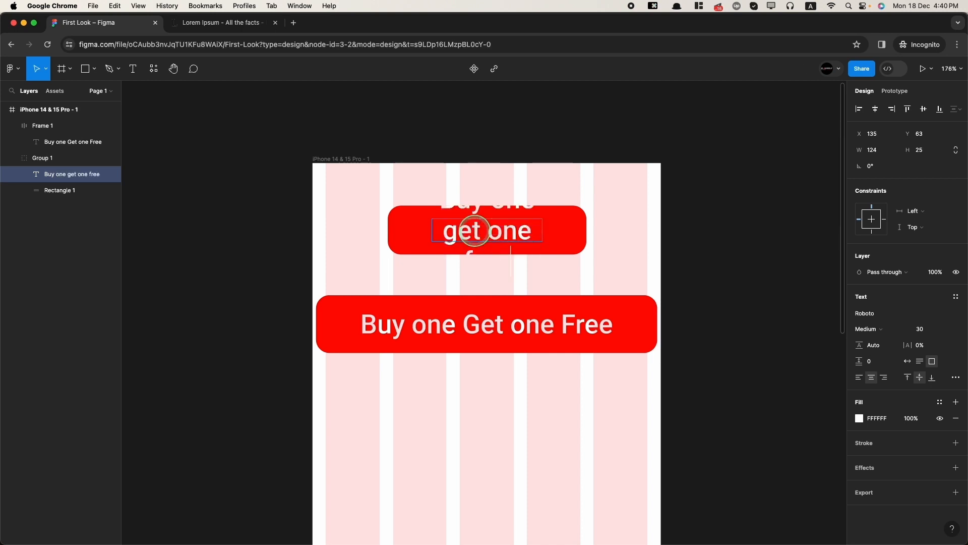
pyautogui.press('Escape')
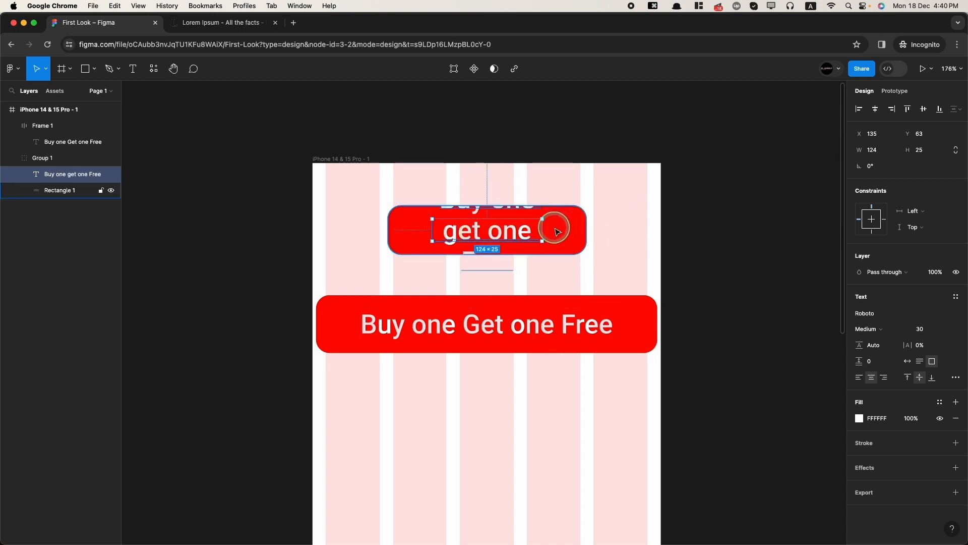
# - Widen the upper label's text box to one line and stretch its red background to 248 px
pyautogui.moveTo(542, 228); pyautogui.dragTo(653, 228)
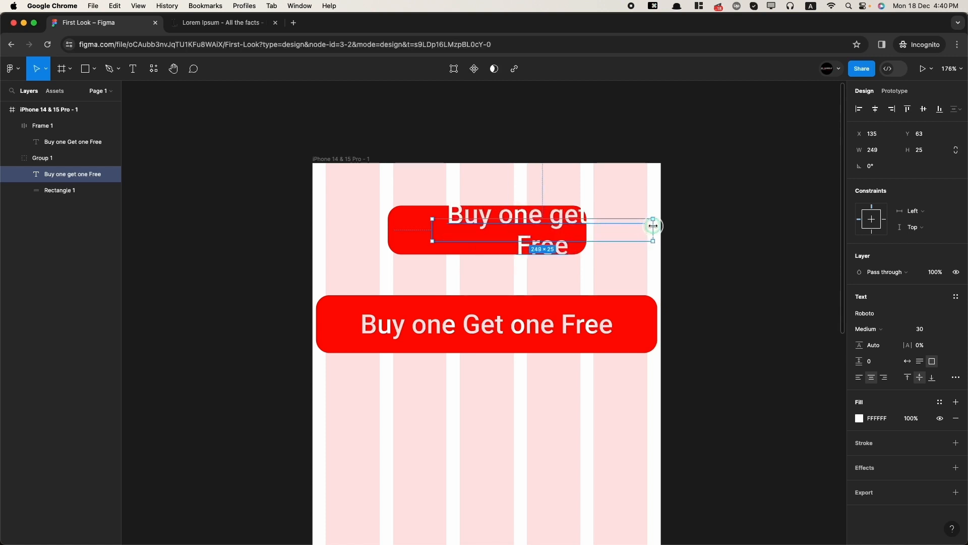
pyautogui.moveTo(425, 232); pyautogui.dragTo(348, 229)
pyautogui.click(587, 228)
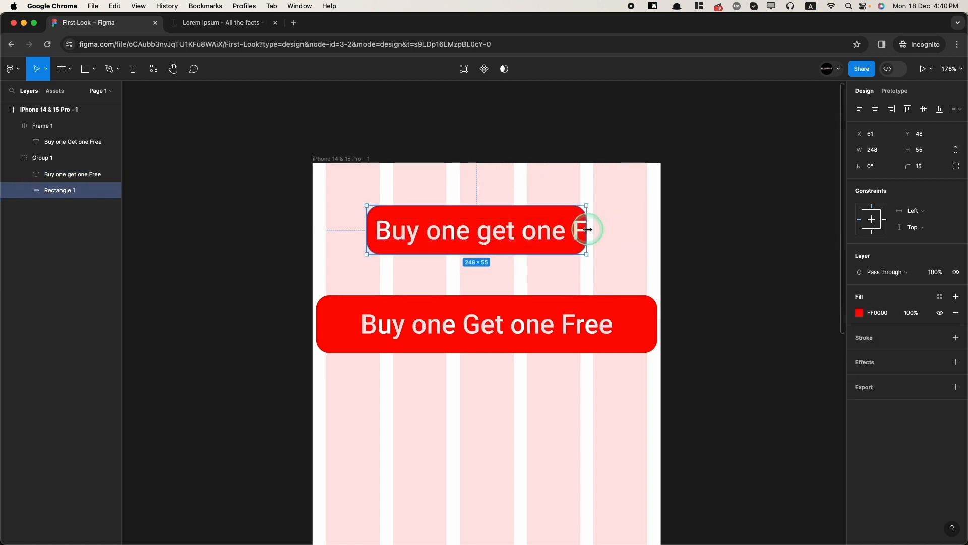
pyautogui.moveTo(589, 227); pyautogui.dragTo(641, 230)
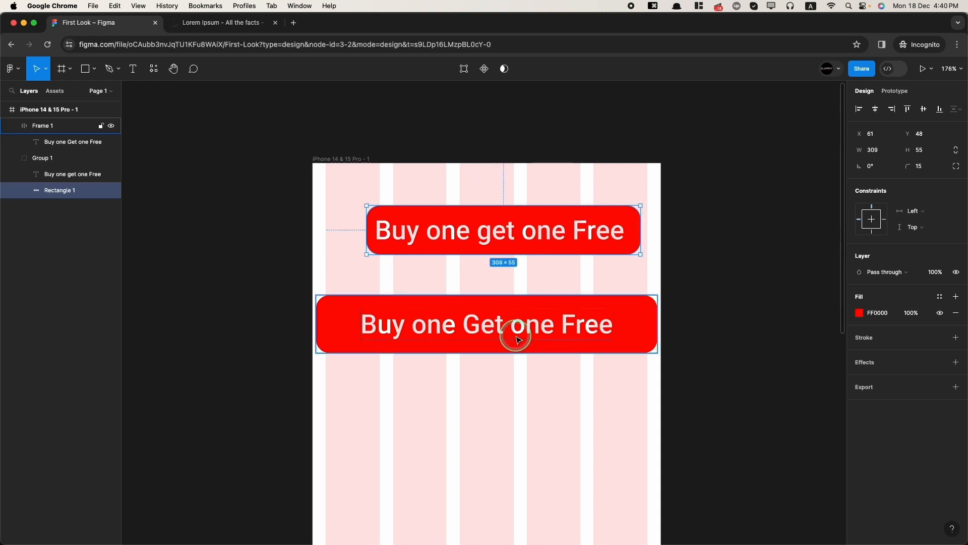
# - Set the lower button's left and right padding to 30
pyautogui.click(502, 307)
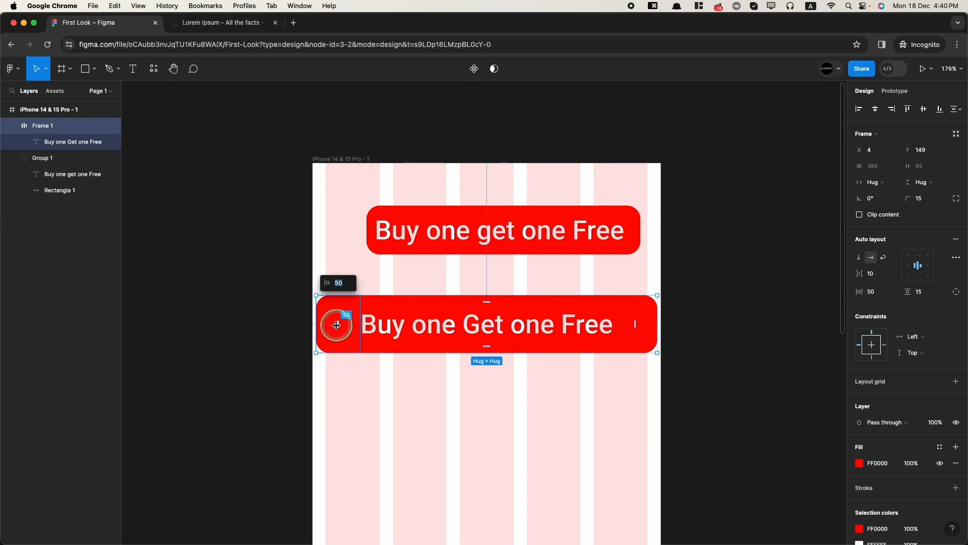
pyautogui.press('Return')
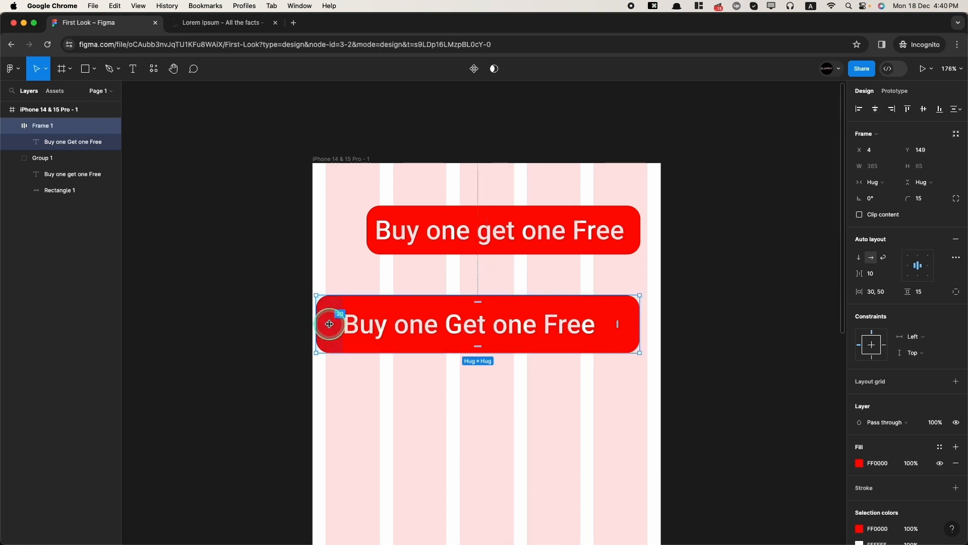
pyautogui.moveTo(325, 324); pyautogui.dragTo(324, 324)
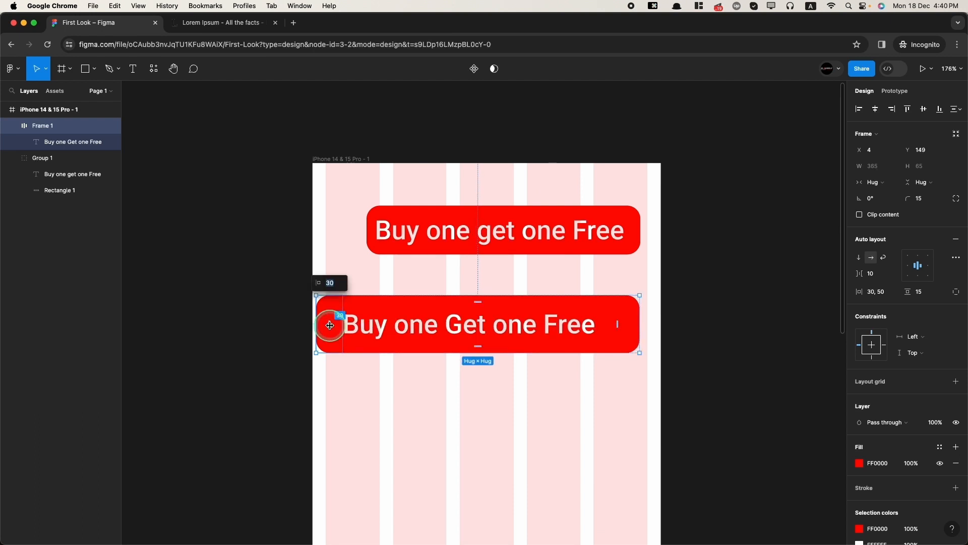
pyautogui.click(332, 284)
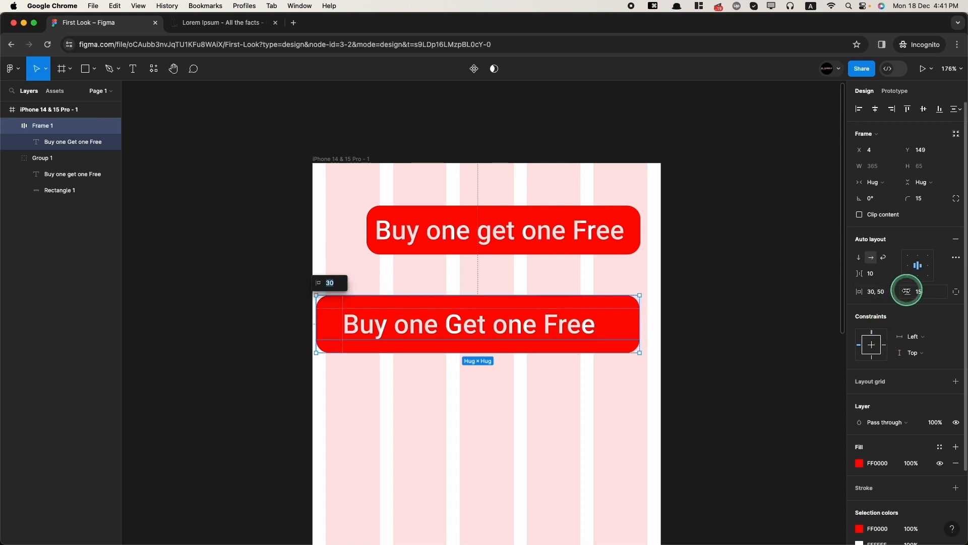
pyautogui.click(956, 292)
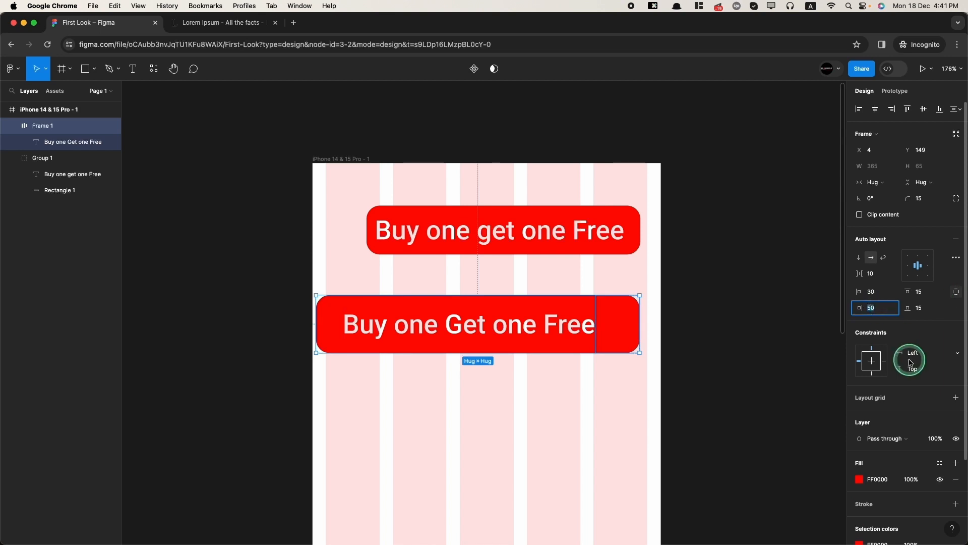
pyautogui.write('30')
pyautogui.press('Return')
# - Stretch the upper red background outward on both sides and reposition the lower button to align
pyautogui.click(447, 231)
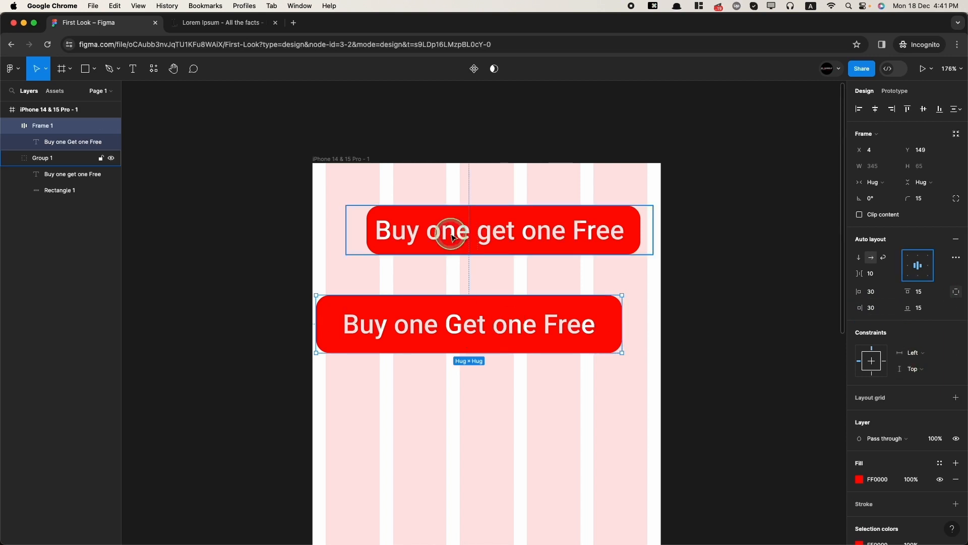
pyautogui.doubleClick(483, 231)
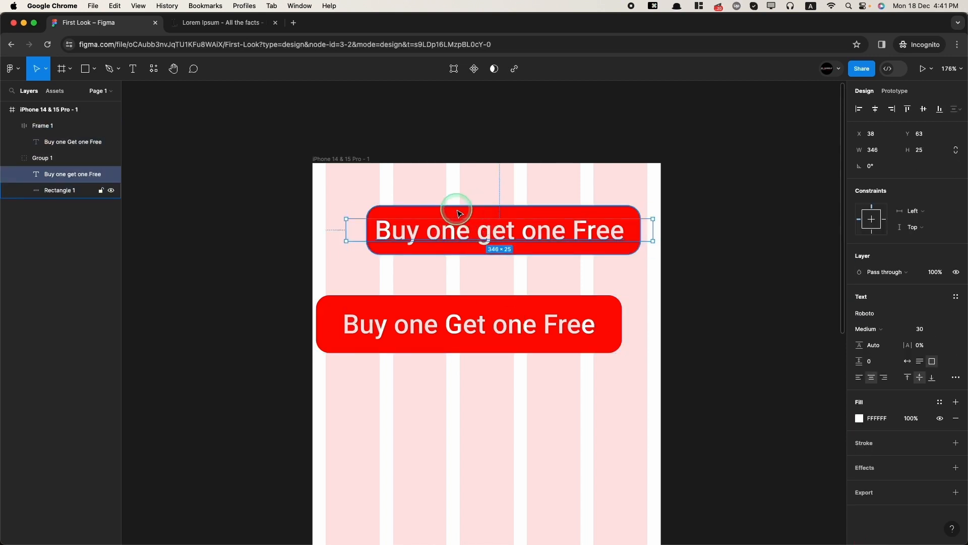
pyautogui.click(460, 216)
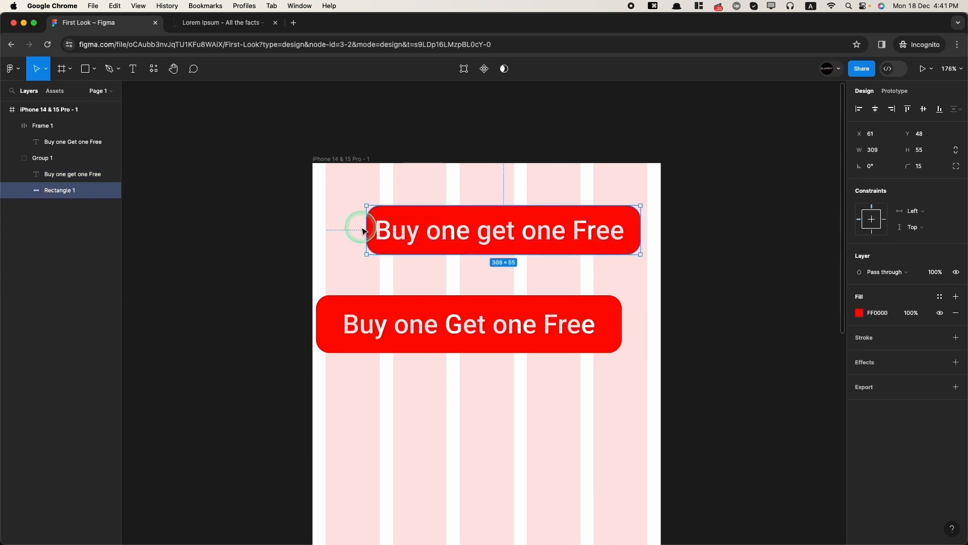
pyautogui.moveTo(363, 225); pyautogui.dragTo(326, 225)
pyautogui.moveTo(641, 228)
pyautogui.mouseDown()
pyautogui.moveTo(659, 227)
pyautogui.moveTo(648, 228)
pyautogui.mouseUp()
pyautogui.moveTo(428, 324); pyautogui.dragTo(446, 324)
pyautogui.scroll(-5, 560, 402)
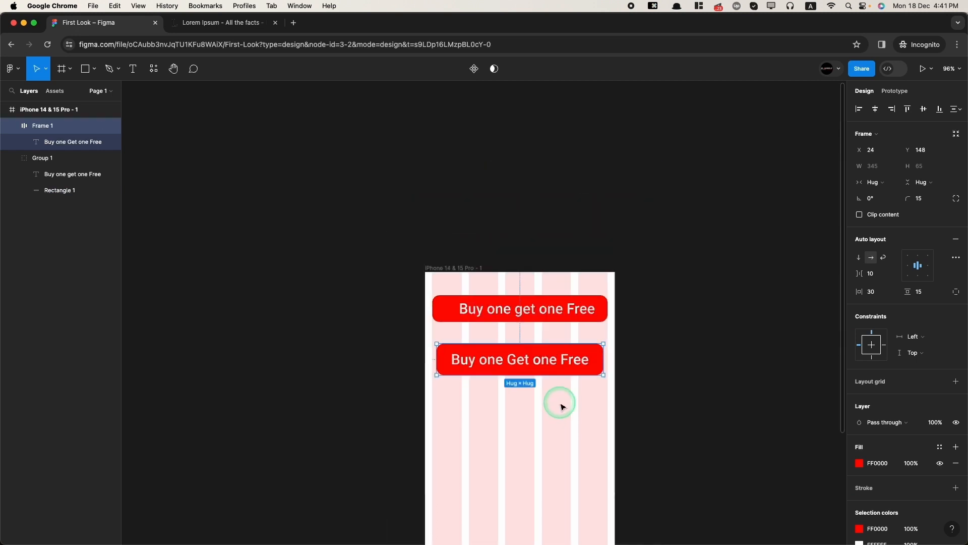
pyautogui.scroll(2, 551, 359)
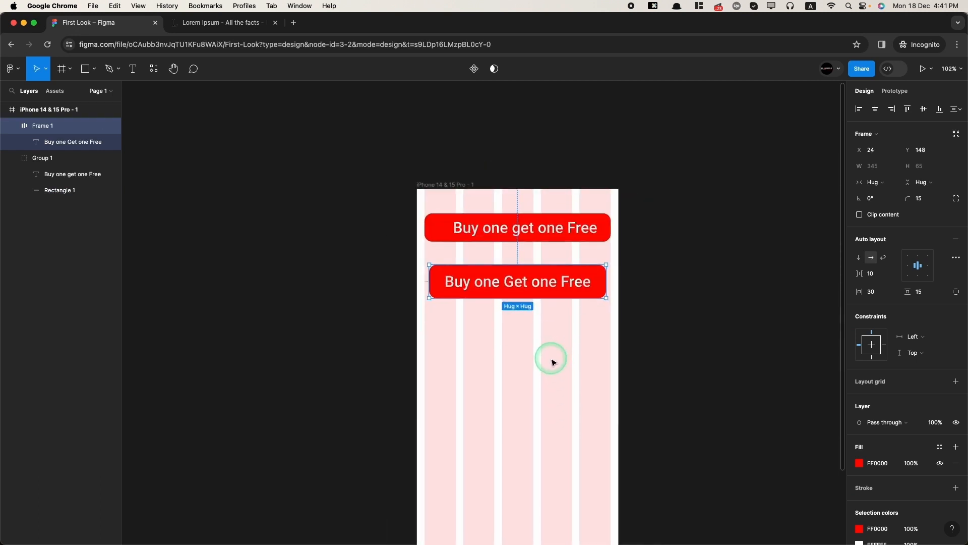
pyautogui.scroll(1, 549, 360)
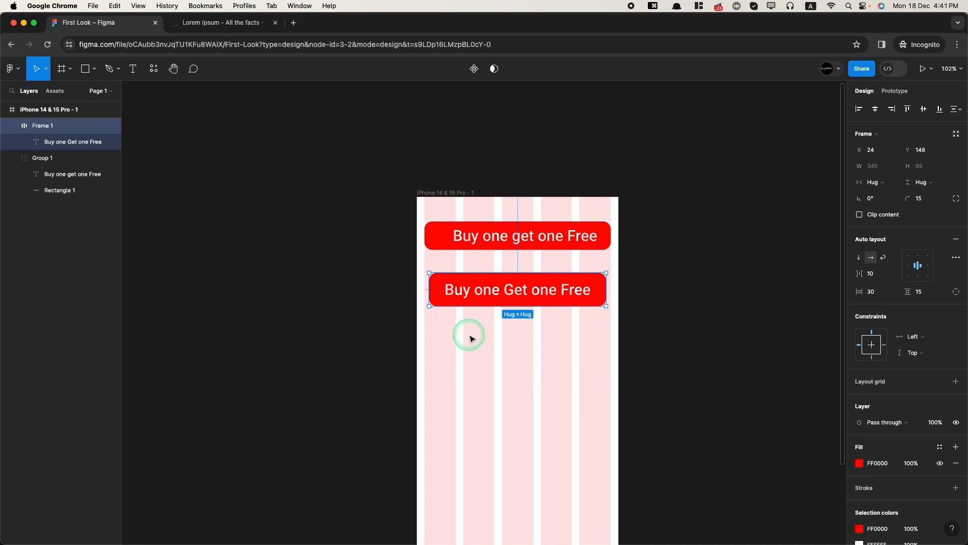
pyautogui.click(447, 195)
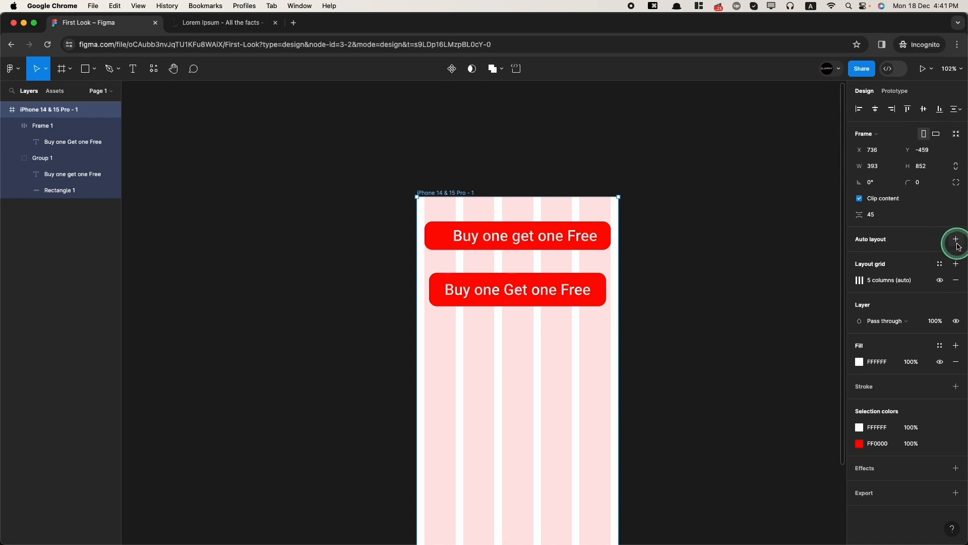
# - Add auto layout to the iPhone frame, keeping the two red buttons stacked vertically
pyautogui.hotkey('shift', 'a')
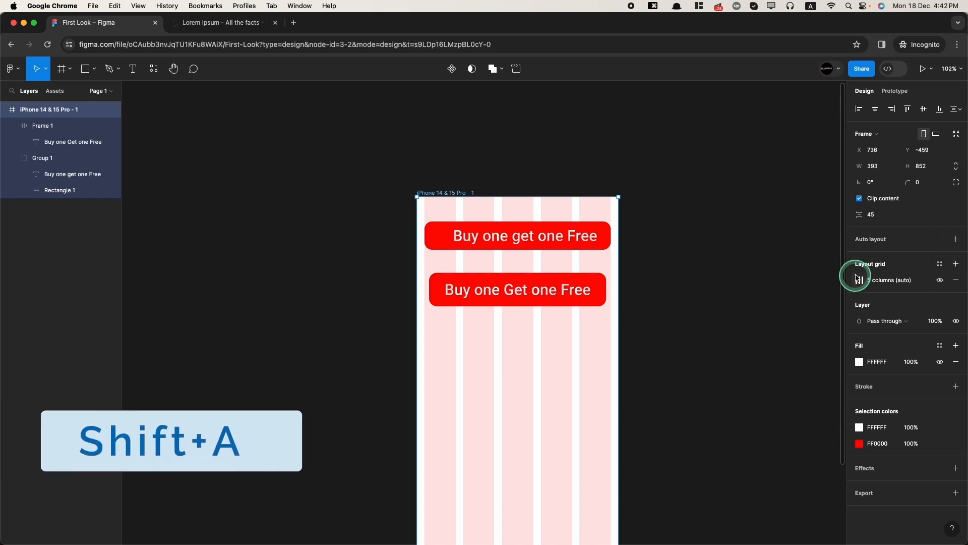
pyautogui.click(956, 239)
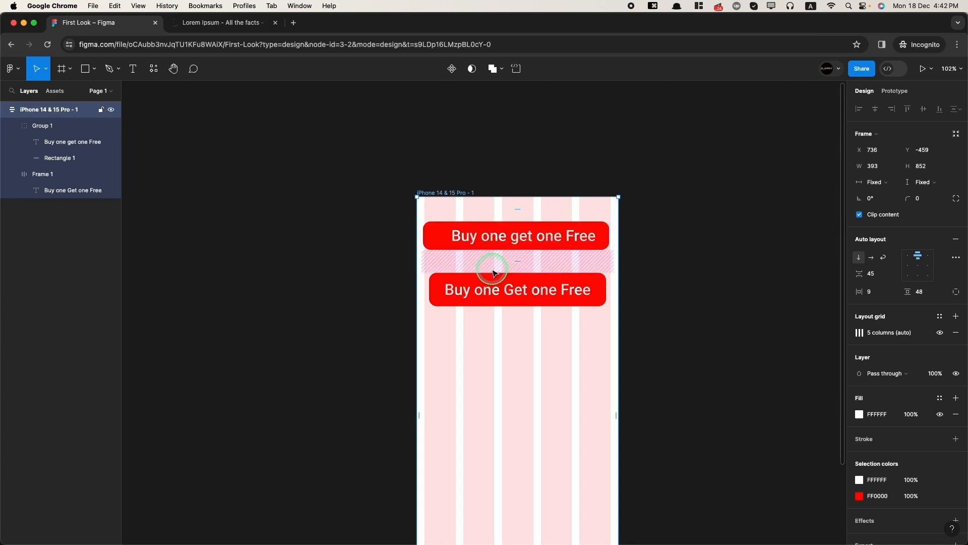
pyautogui.click(874, 259)
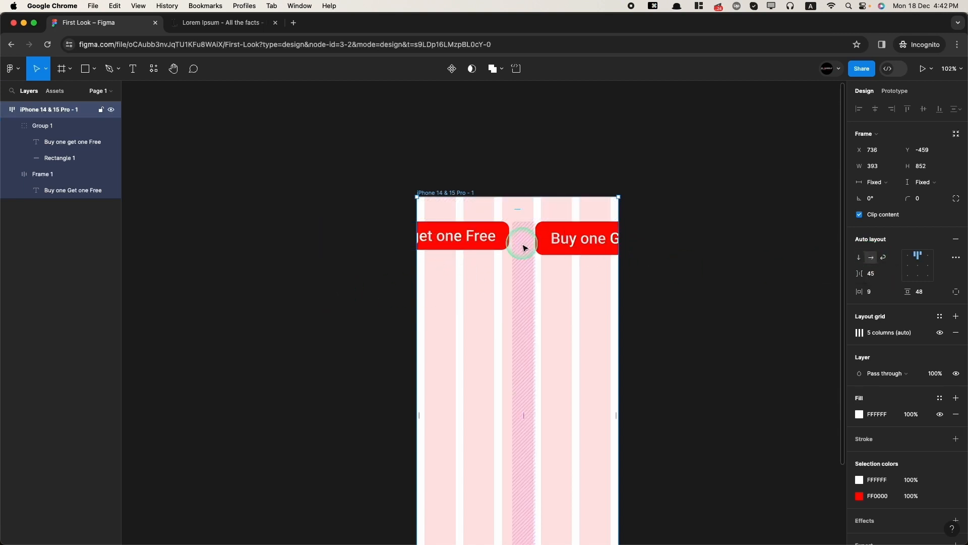
pyautogui.click(861, 259)
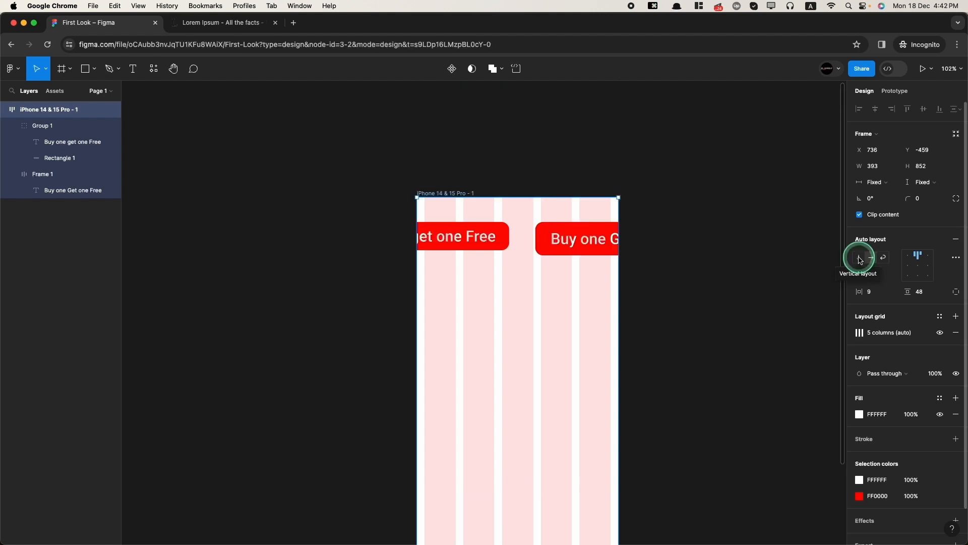
pyautogui.click(861, 259)
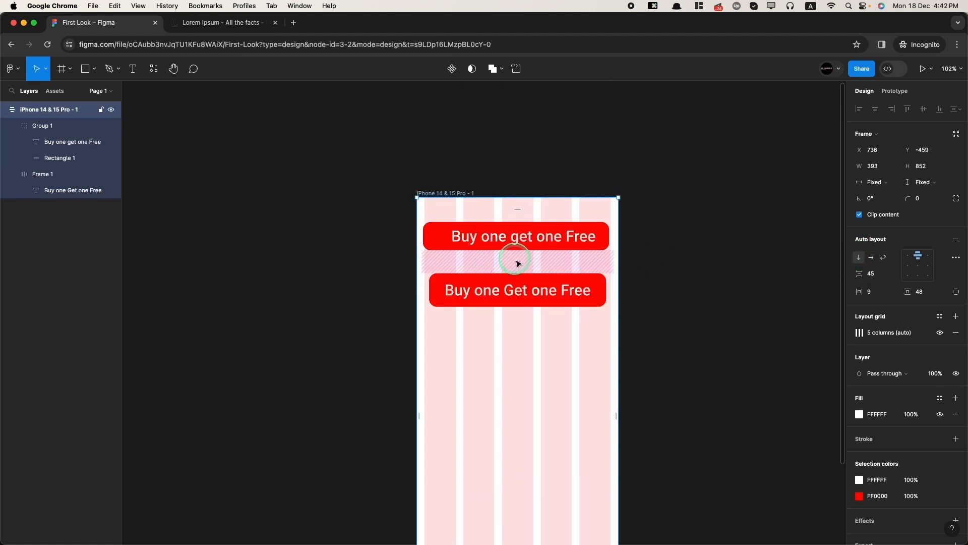
# - Set the gap between the two buttons to 20 and stretch the phone frame wider
pyautogui.moveTo(512, 259); pyautogui.dragTo(521, 254)
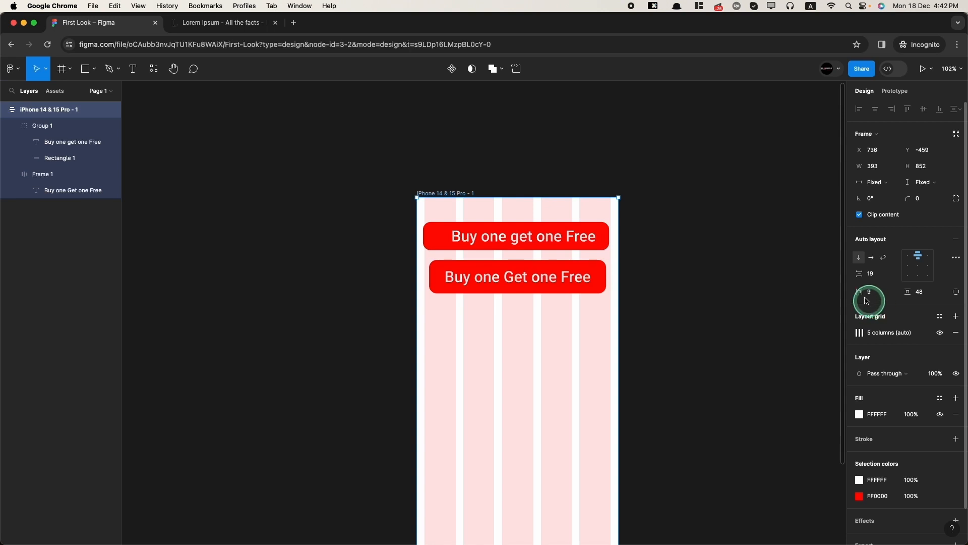
pyautogui.click(886, 275)
pyautogui.press('Down')
pyautogui.click(548, 314)
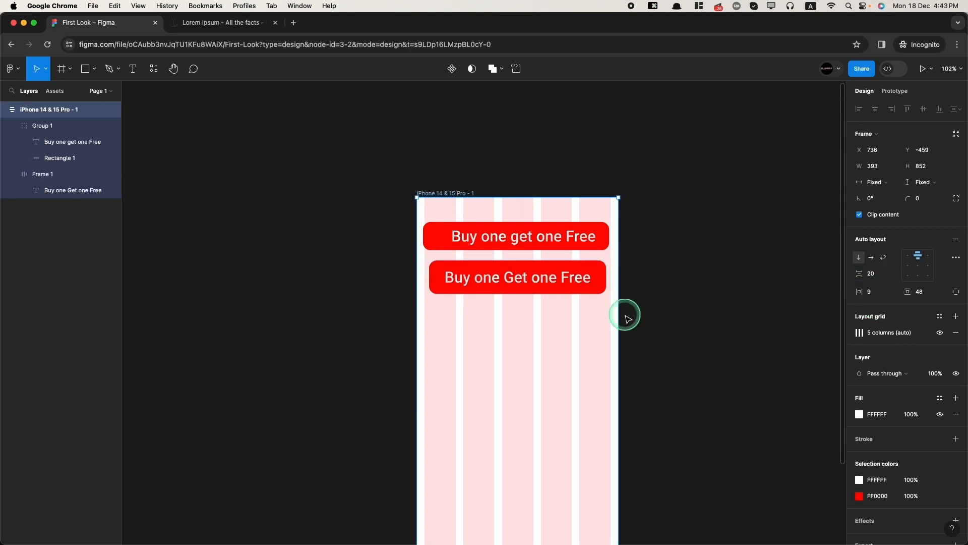
pyautogui.moveTo(618, 311); pyautogui.dragTo(539, 329)
# - Set the second red button's horizontal resizing to Fill container
pyautogui.click(438, 277)
pyautogui.click(279, 383)
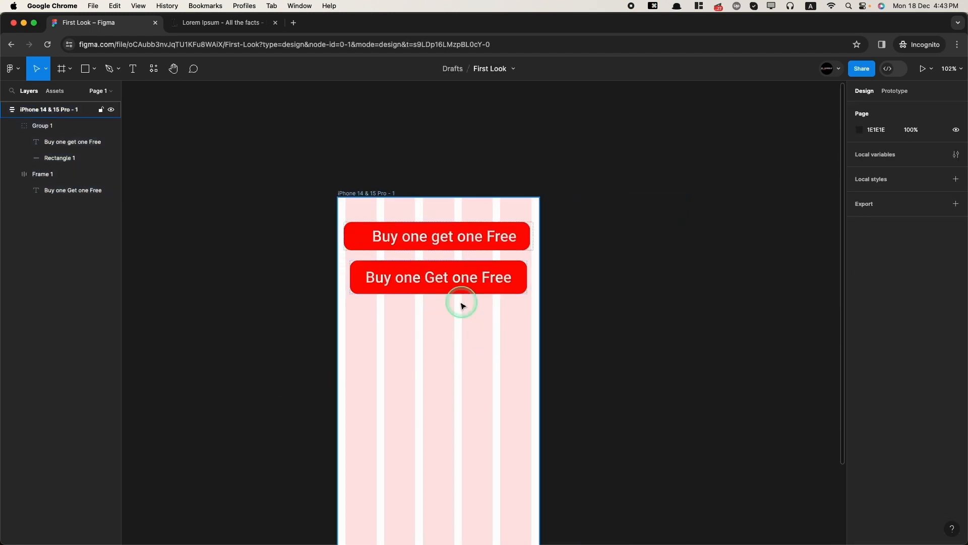
pyautogui.click(424, 276)
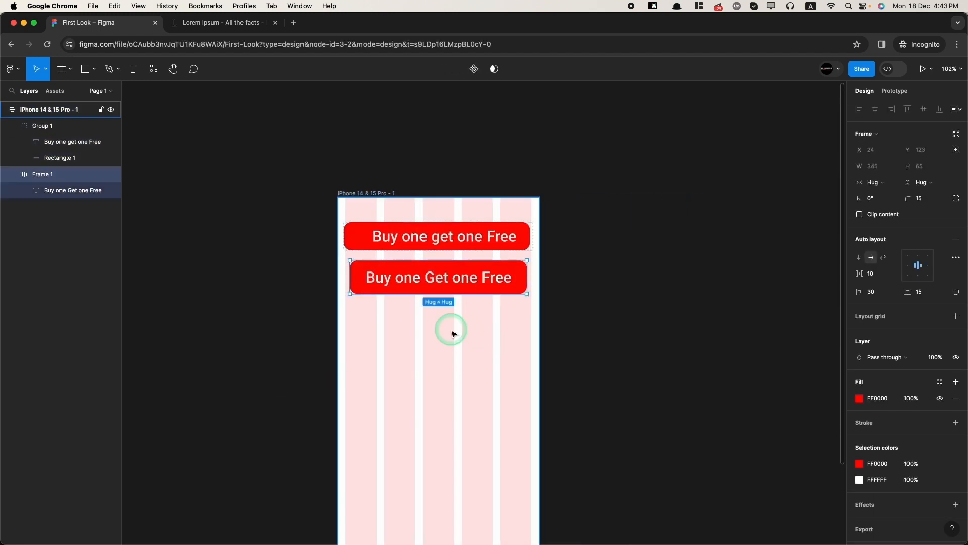
pyautogui.click(887, 183)
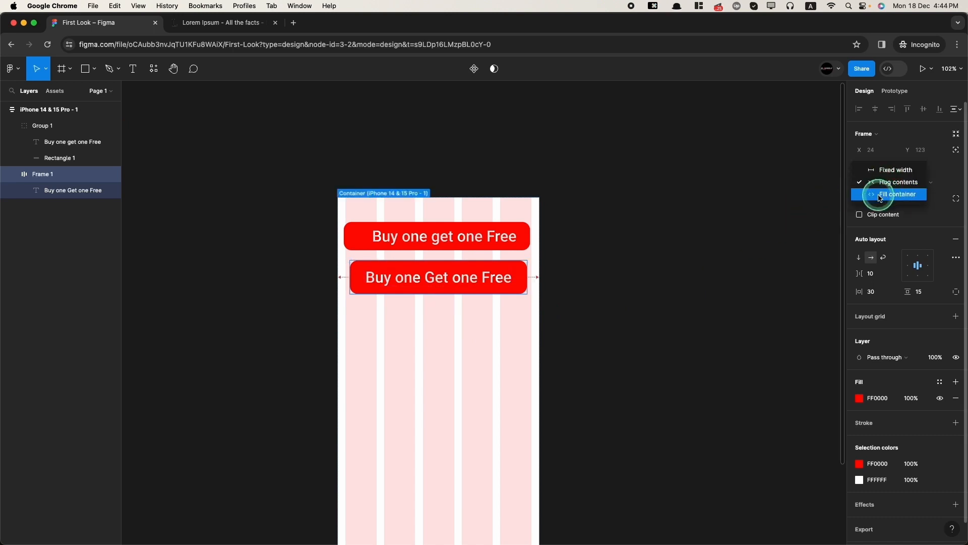
pyautogui.click(879, 197)
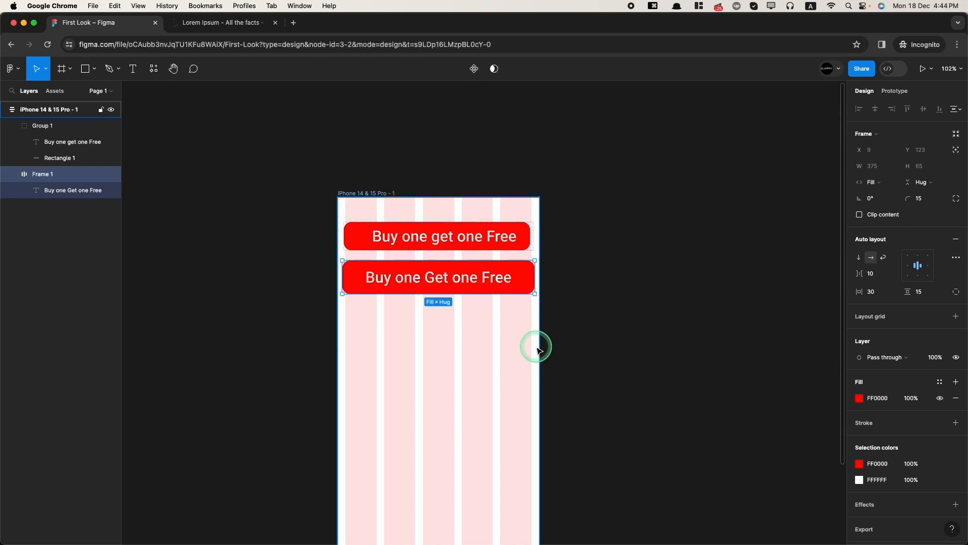
pyautogui.scroll(5, 339, 277)
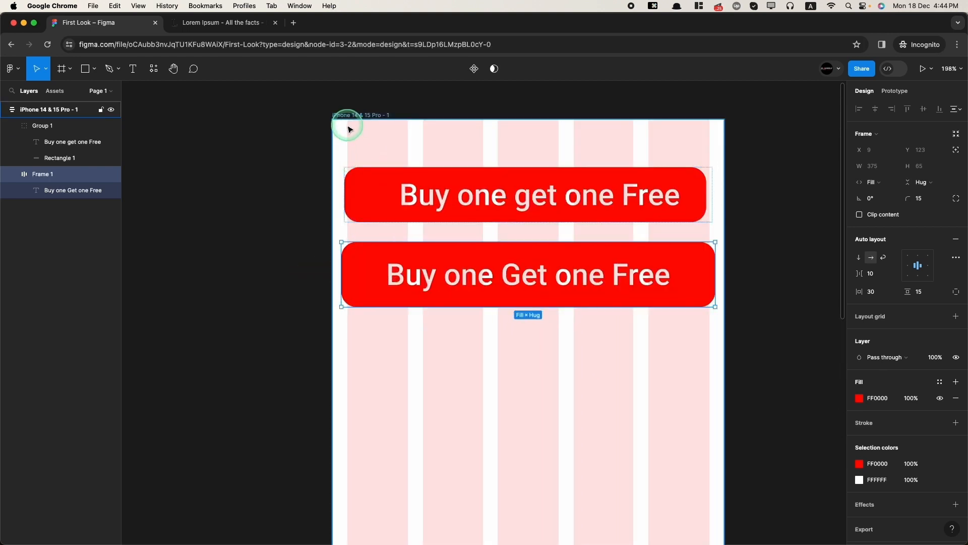
# - Change the iPhone frame's horizontal padding from 9 to 15
pyautogui.click(349, 129)
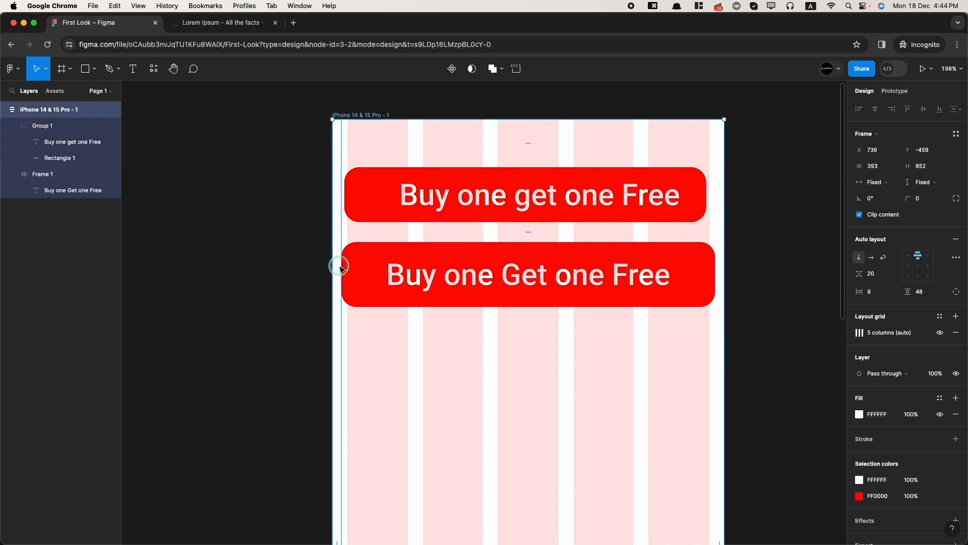
pyautogui.scroll(-3, 338, 275)
pyautogui.scroll(-3, 339, 276)
pyautogui.scroll(5, 340, 264)
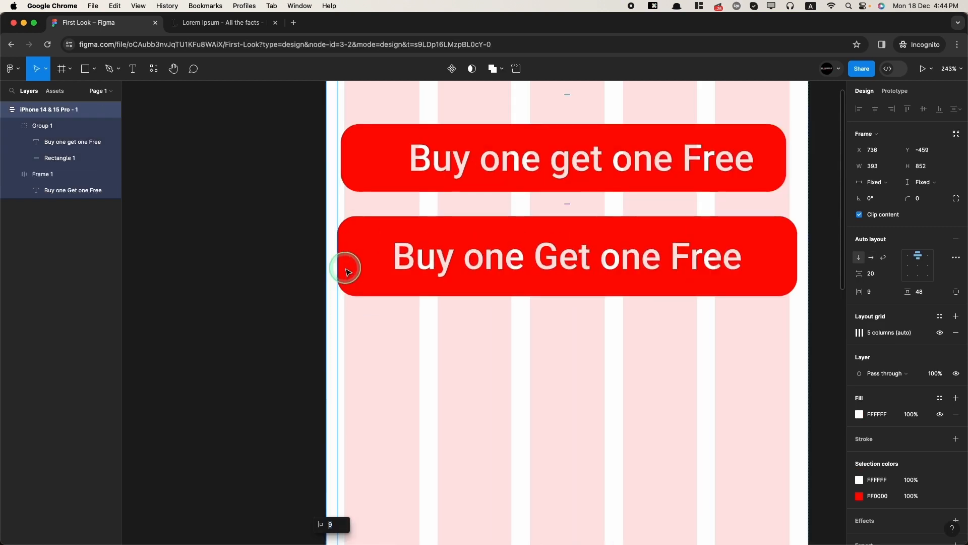
pyautogui.scroll(-2, 346, 271)
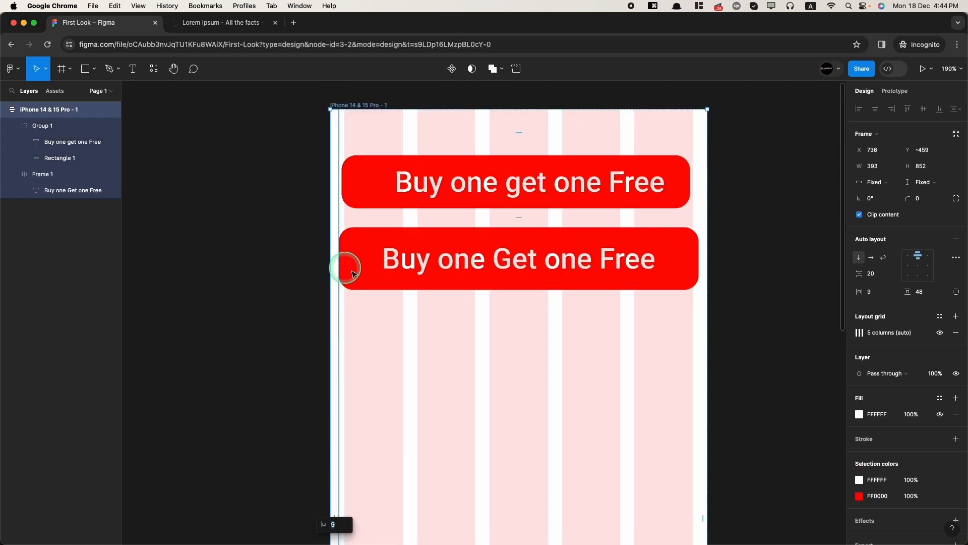
pyautogui.click(873, 295)
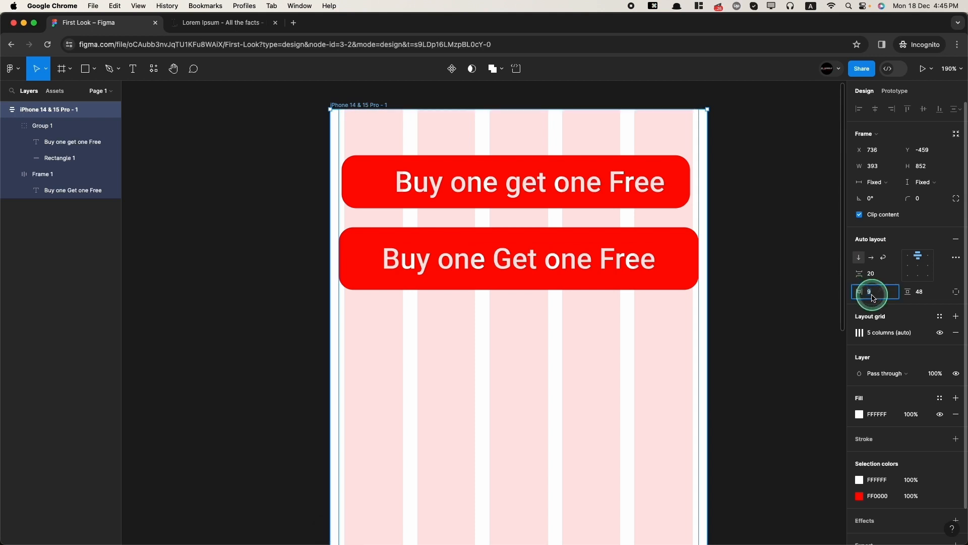
pyautogui.press('Return')
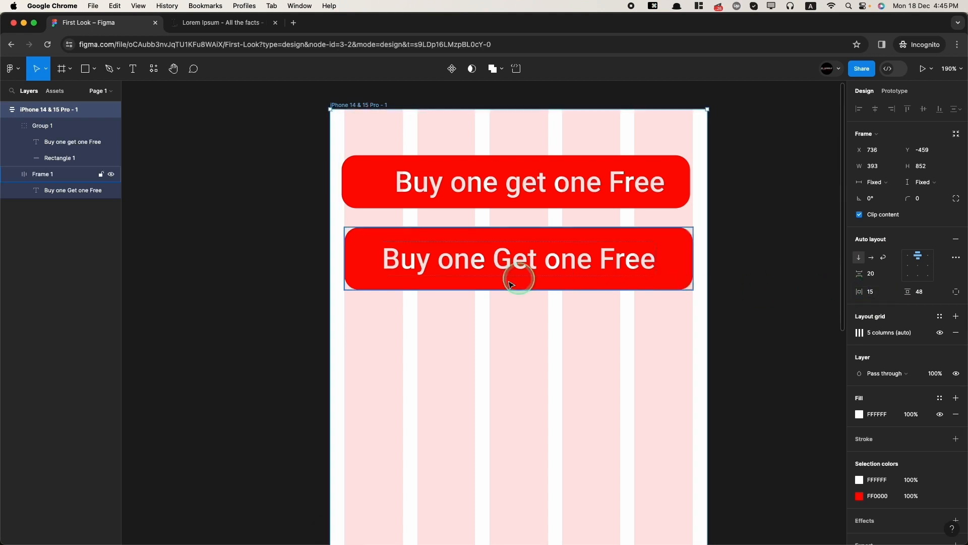
pyautogui.scroll(-3, 539, 400)
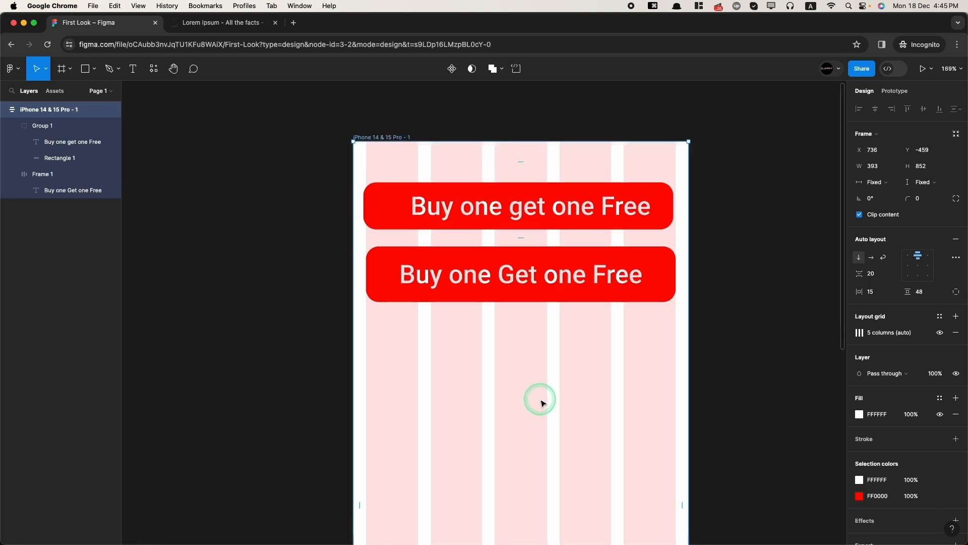
pyautogui.click(430, 276)
pyautogui.scroll(-5, 521, 158)
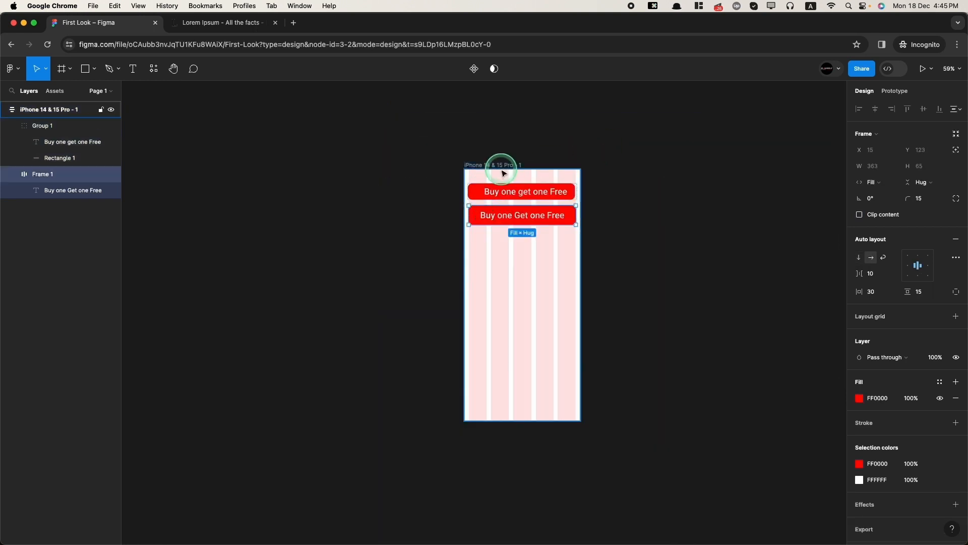
# - Try bottom, centre and top alignment and horizontal direction, ending with vertical, top-aligned buttons
pyautogui.click(525, 165)
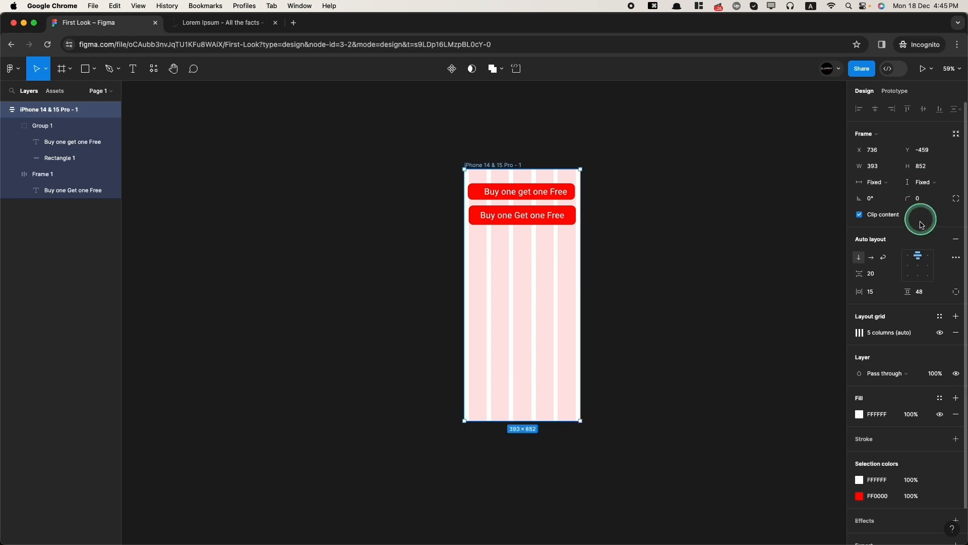
pyautogui.click(919, 279)
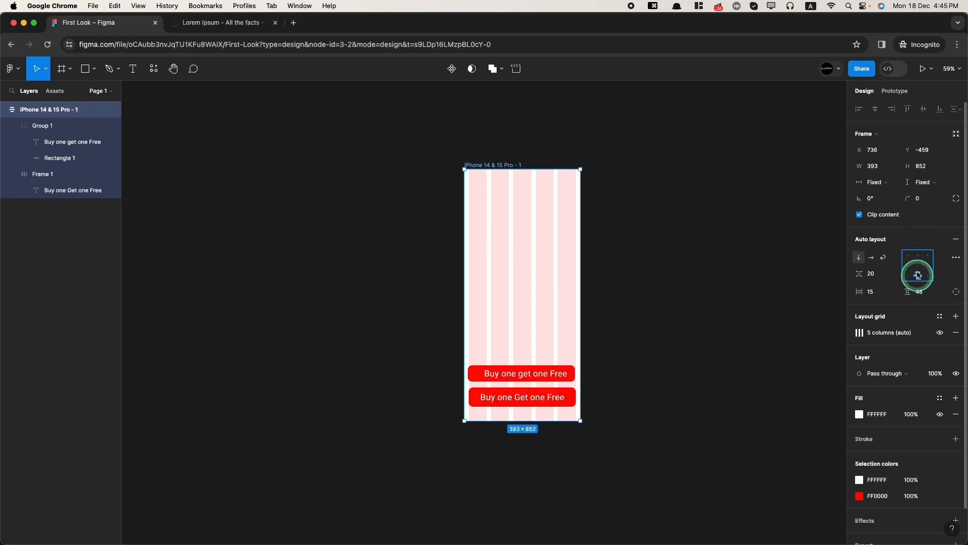
pyautogui.click(903, 268)
pyautogui.click(873, 262)
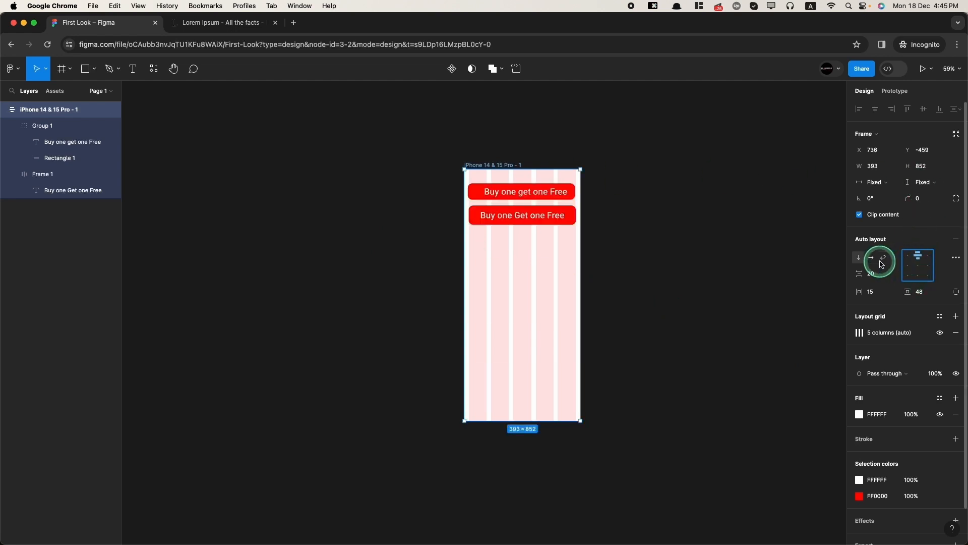
pyautogui.click(872, 260)
pyautogui.click(860, 258)
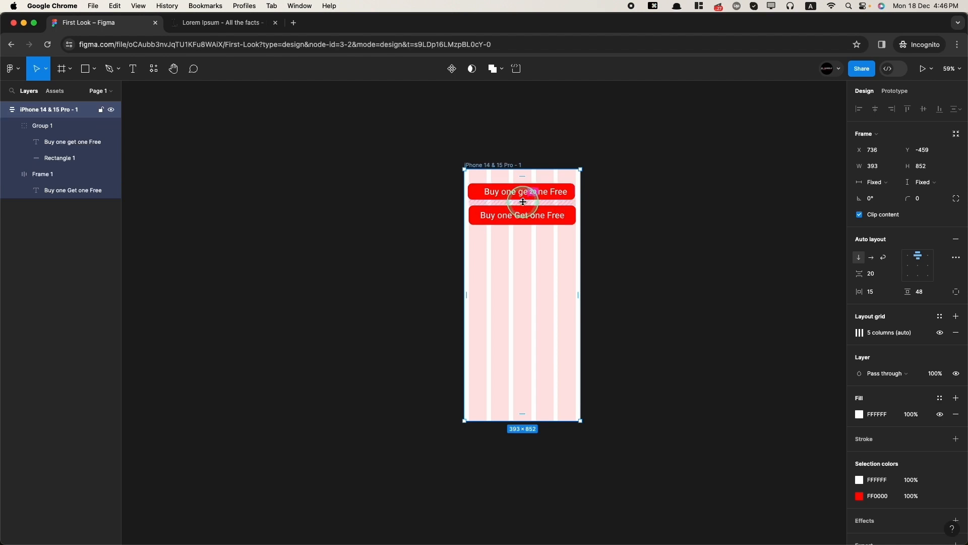
# - Set the gap between the buttons to 60 and move the phone frame right and down
pyautogui.moveTo(523, 202); pyautogui.dragTo(525, 238)
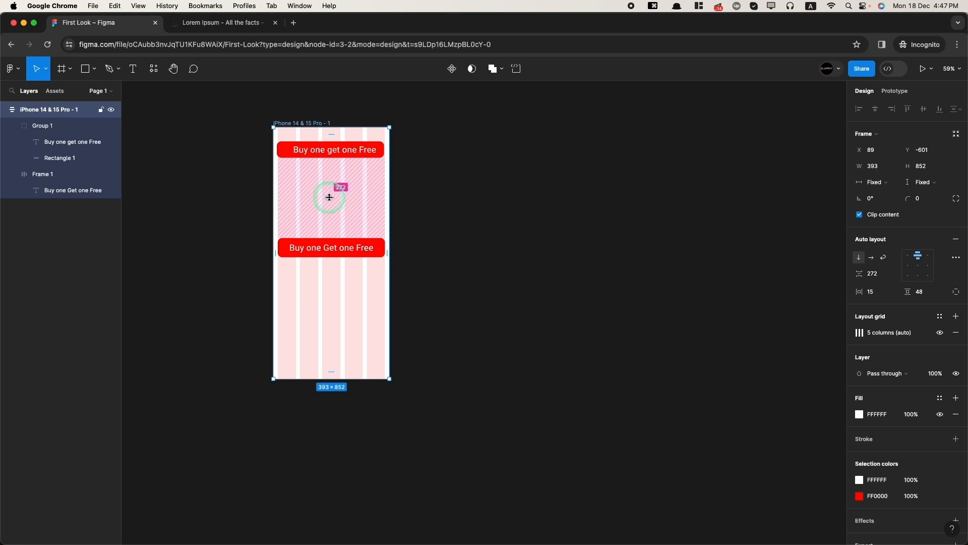
pyautogui.click(330, 197)
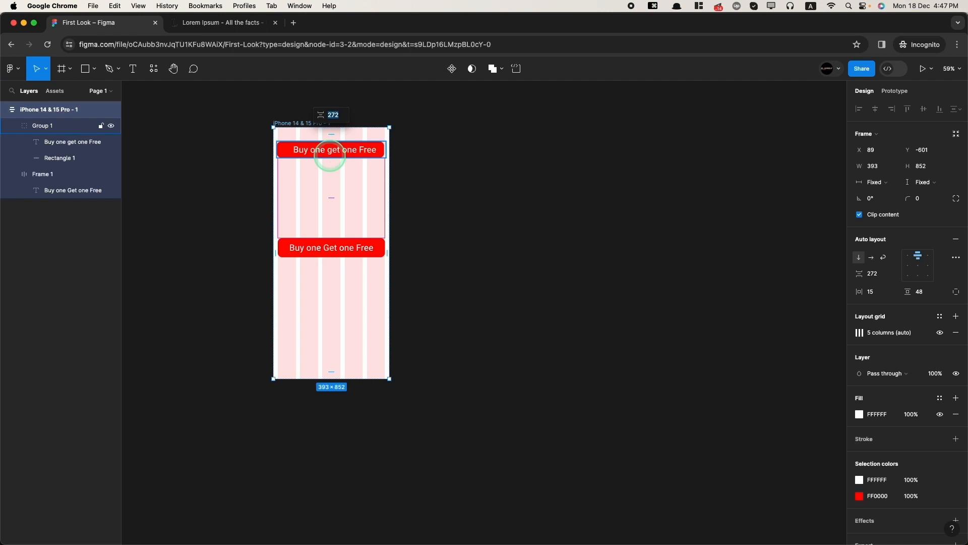
pyautogui.write('60')
pyautogui.press('Return')
pyautogui.moveTo(328, 160); pyautogui.dragTo(443, 253)
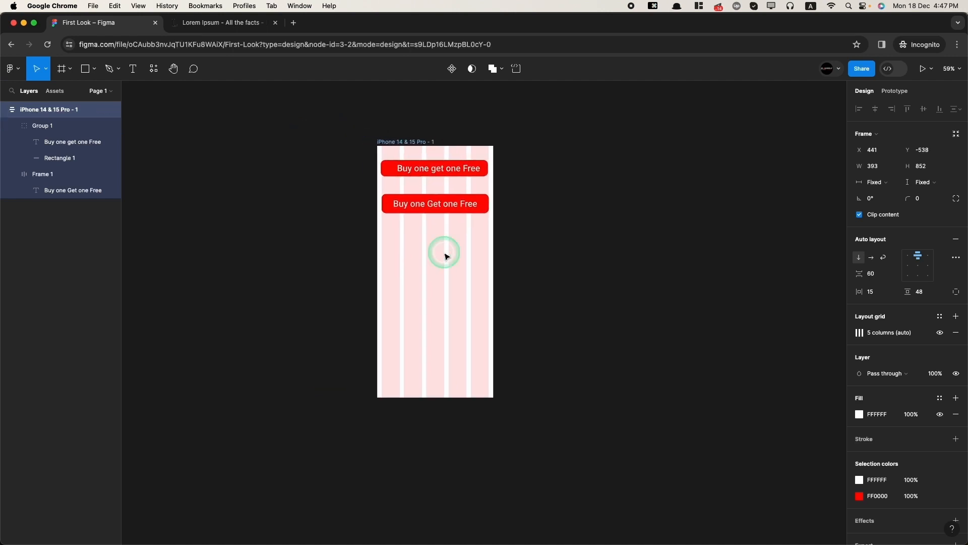
pyautogui.click(85, 68)
# - Add a 100×100 square below the buttons, convert it to a frame, and fill it blue 2000E7
pyautogui.click(418, 251)
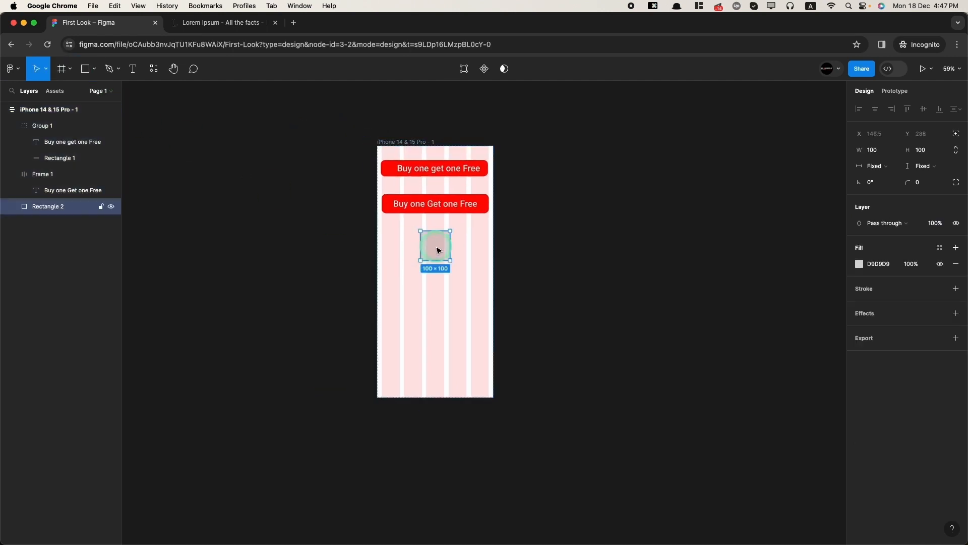
pyautogui.press('f')
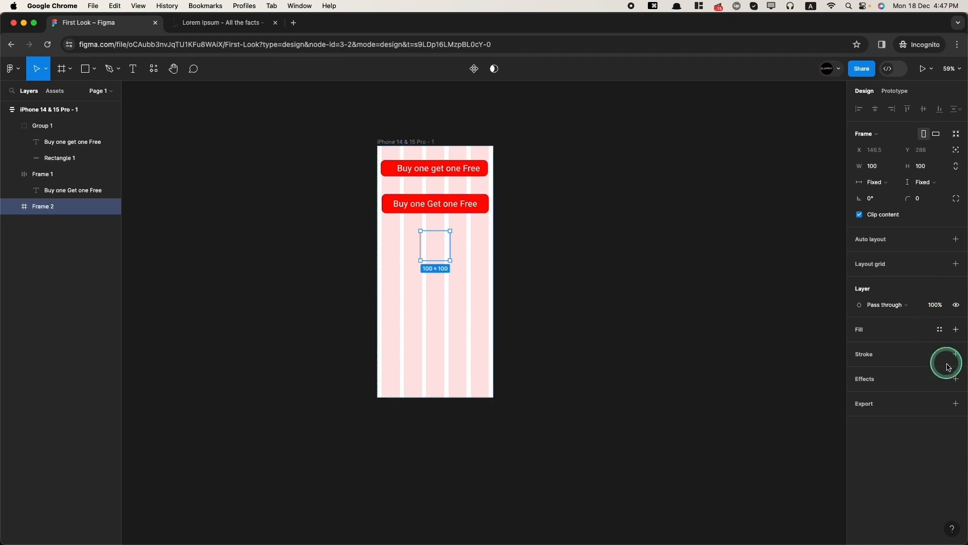
pyautogui.click(956, 328)
pyautogui.click(859, 345)
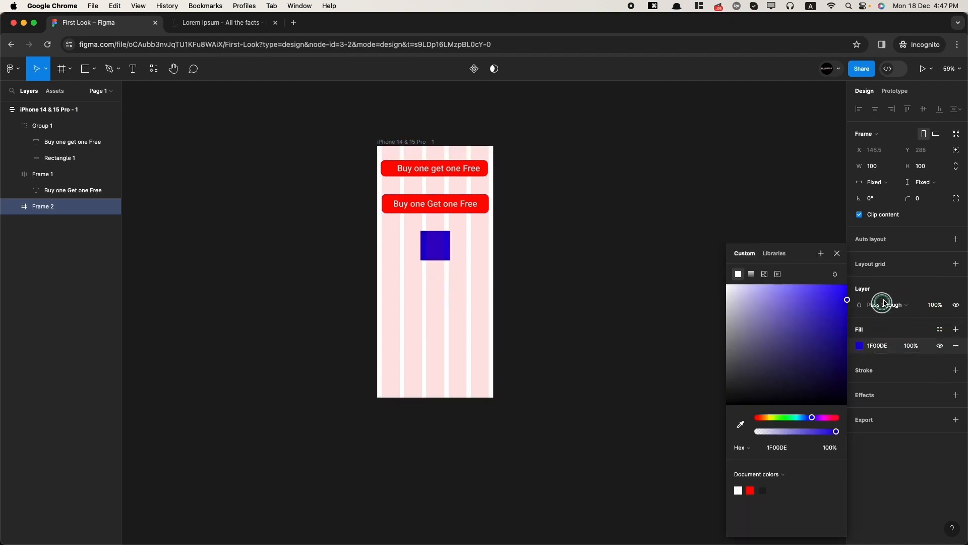
# - Round the square's corners to 15 and zoom the canvas to 100%
pyautogui.click(928, 198)
pyautogui.write('15')
pyautogui.press('Return')
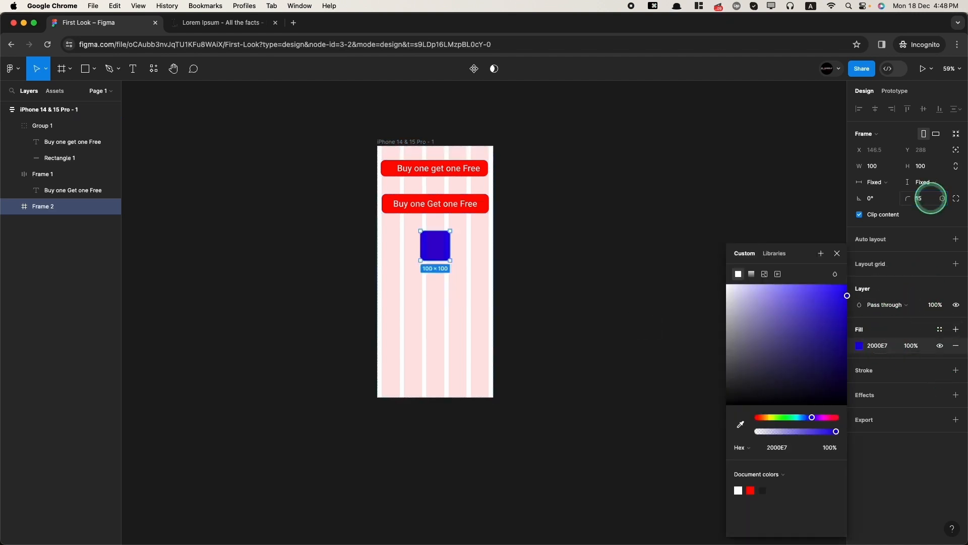
pyautogui.press('super+0')
pyautogui.scroll(-3, 461, 278)
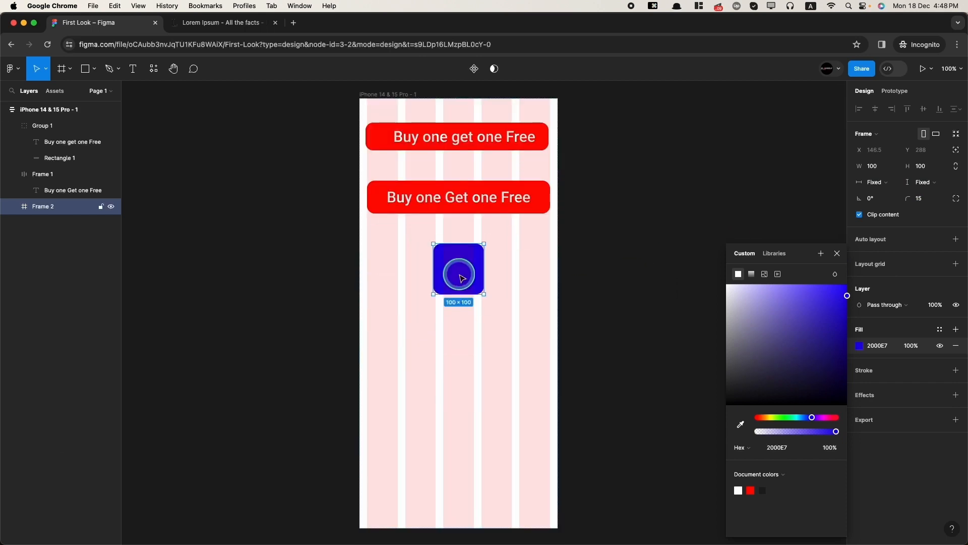
# - Duplicate the blue square twice so three squares stack below the buttons
pyautogui.press('super+c')
pyautogui.press('super+v')
pyautogui.press('super+c')
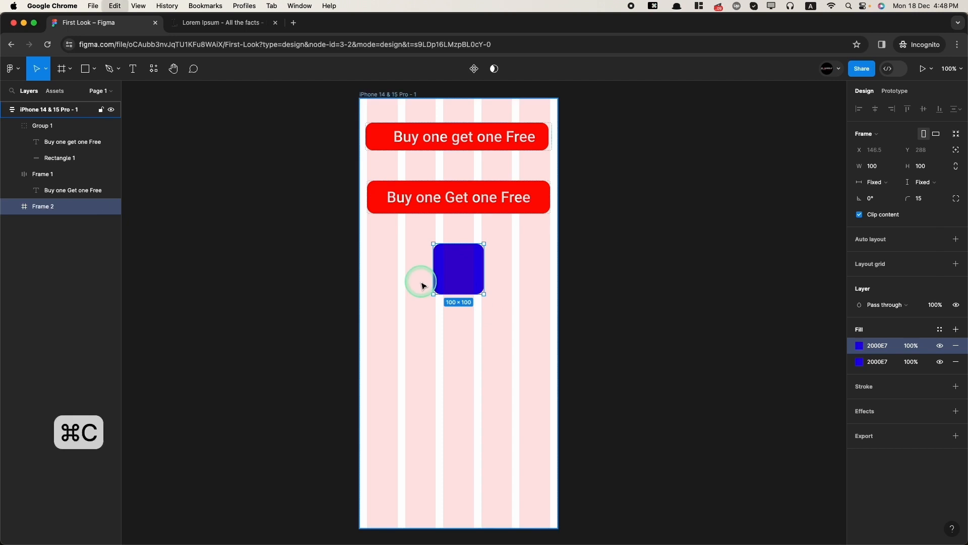
pyautogui.press('super+v')
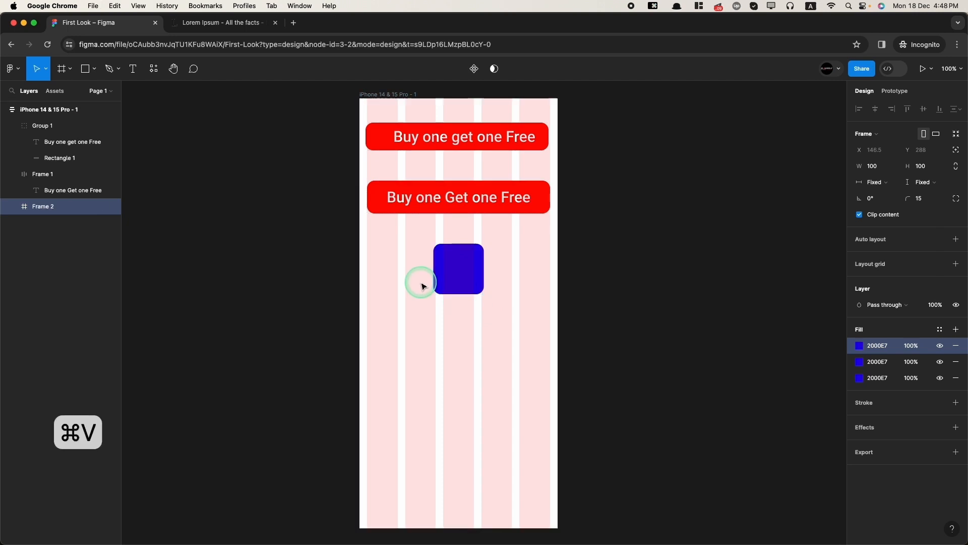
pyautogui.press('super+z')
pyautogui.press('super+z')
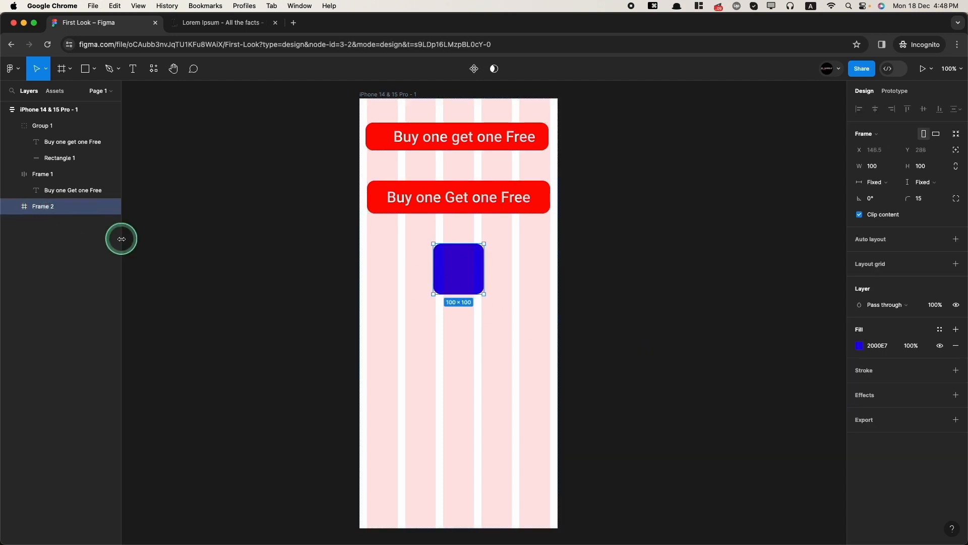
pyautogui.press('super+c')
pyautogui.press('super+v')
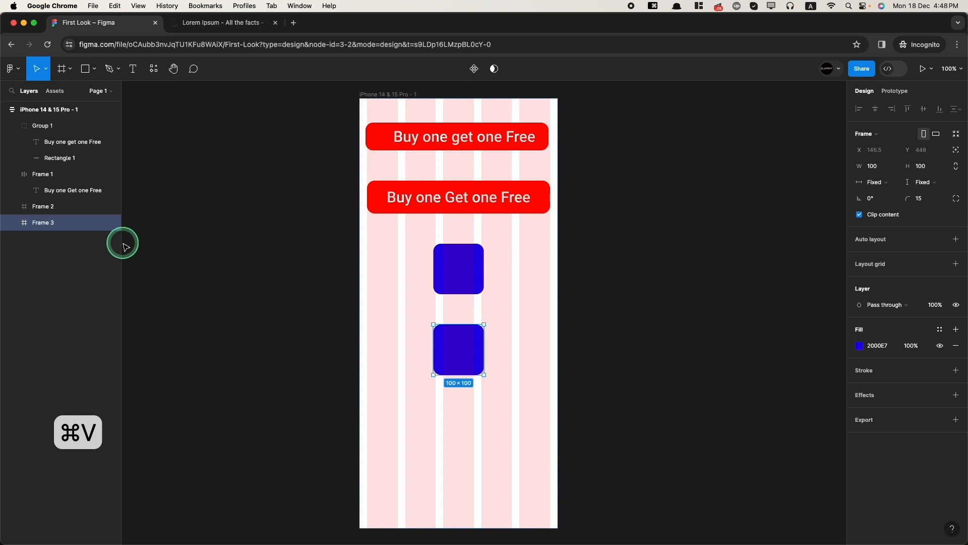
pyautogui.press('super+v')
pyautogui.scroll(-4, 403, 416)
pyautogui.scroll(1, 405, 417)
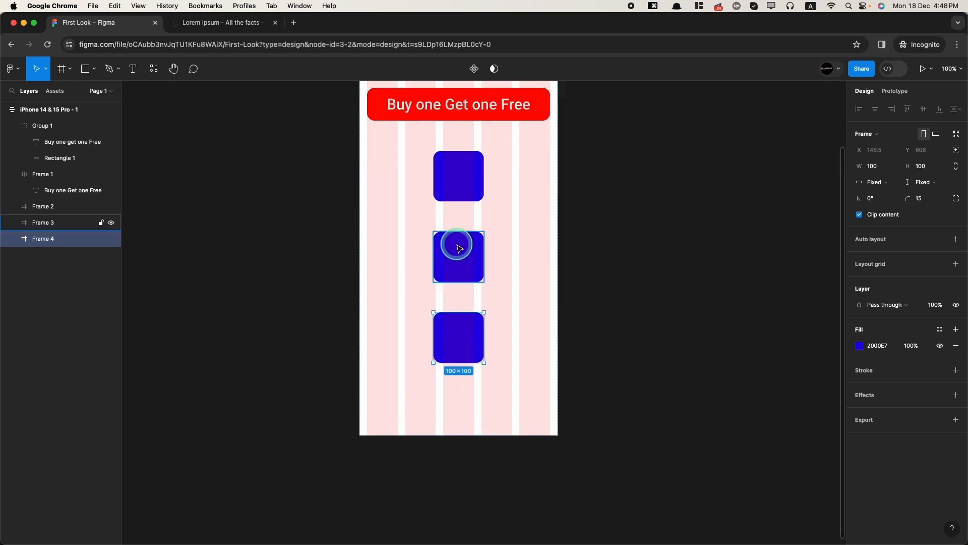
# - Recolour the middle square green 00E709 and the bottom square orange-yellow E7C200
pyautogui.click(454, 244)
pyautogui.click(859, 346)
pyautogui.click(782, 417)
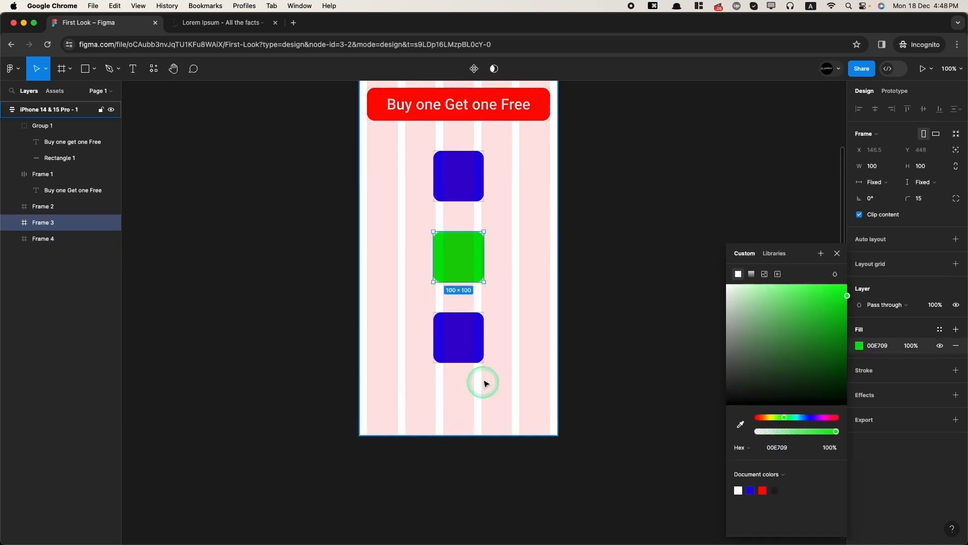
pyautogui.click(447, 335)
pyautogui.click(861, 346)
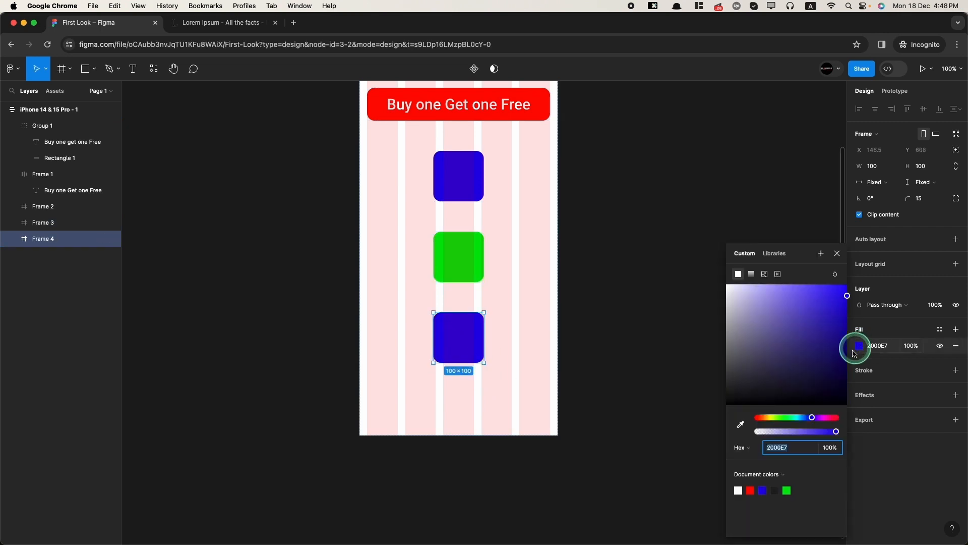
pyautogui.moveTo(817, 419); pyautogui.dragTo(770, 419)
pyautogui.click(455, 387)
pyautogui.click(455, 346)
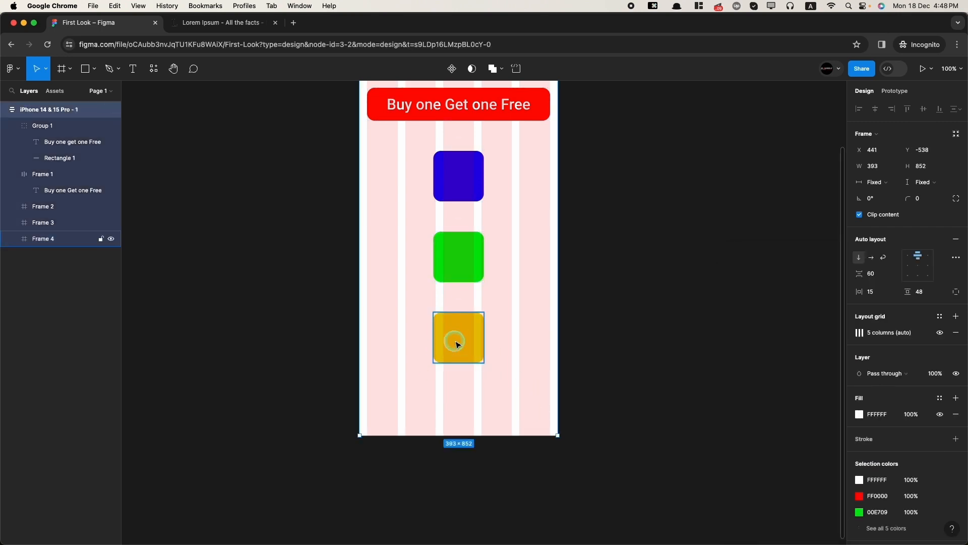
pyautogui.scroll(-5, 457, 346)
pyautogui.scroll(2, 464, 284)
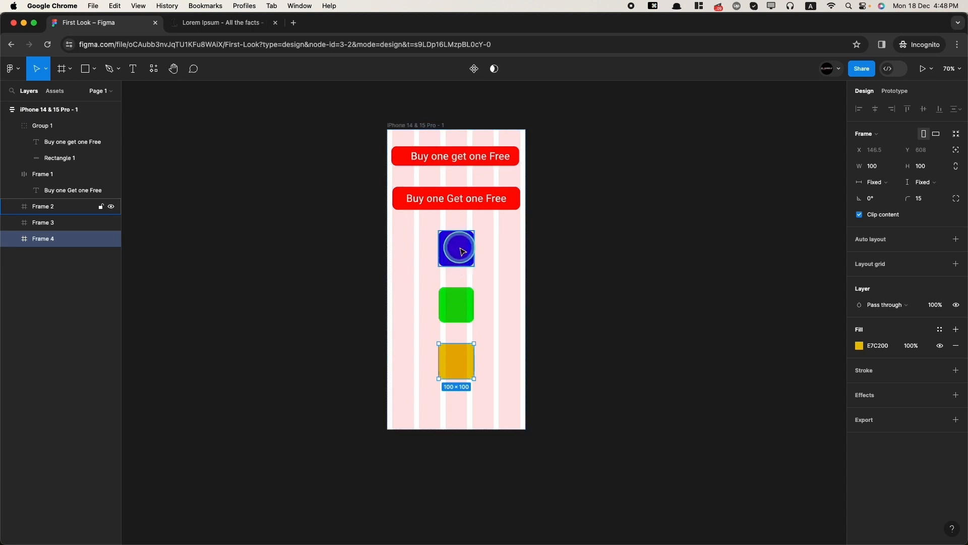
# - Wrap the blue, green and yellow squares in a horizontal auto-layout row
pyautogui.keyDown('shift'); pyautogui.click(462, 315); pyautogui.keyUp('shift')
pyautogui.keyDown('shift'); pyautogui.click(453, 252); pyautogui.keyUp('shift')
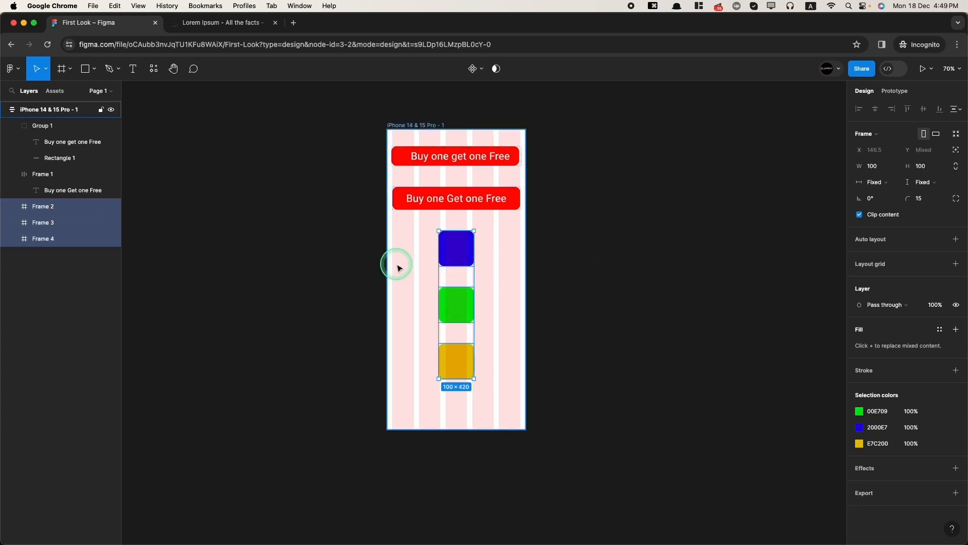
pyautogui.hotkey('shift', 'a')
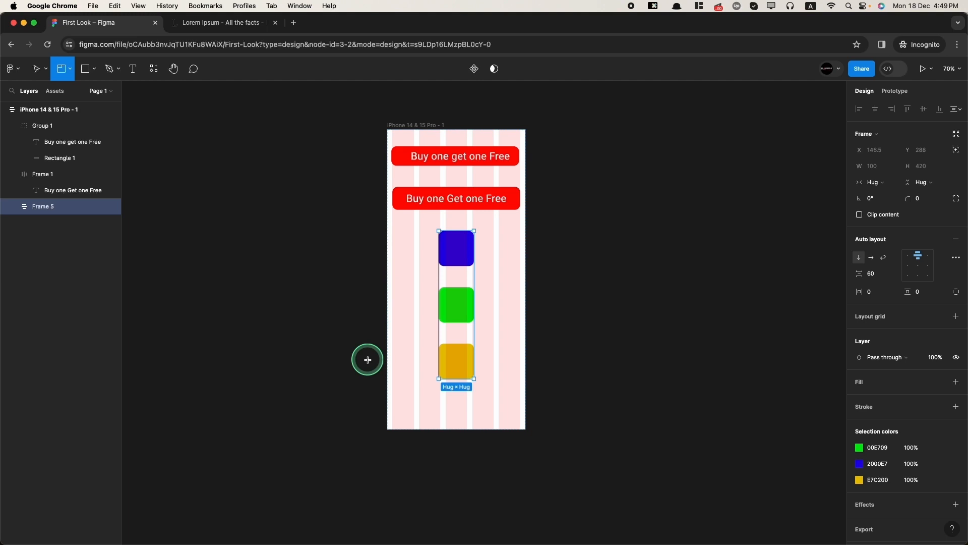
pyautogui.click(872, 259)
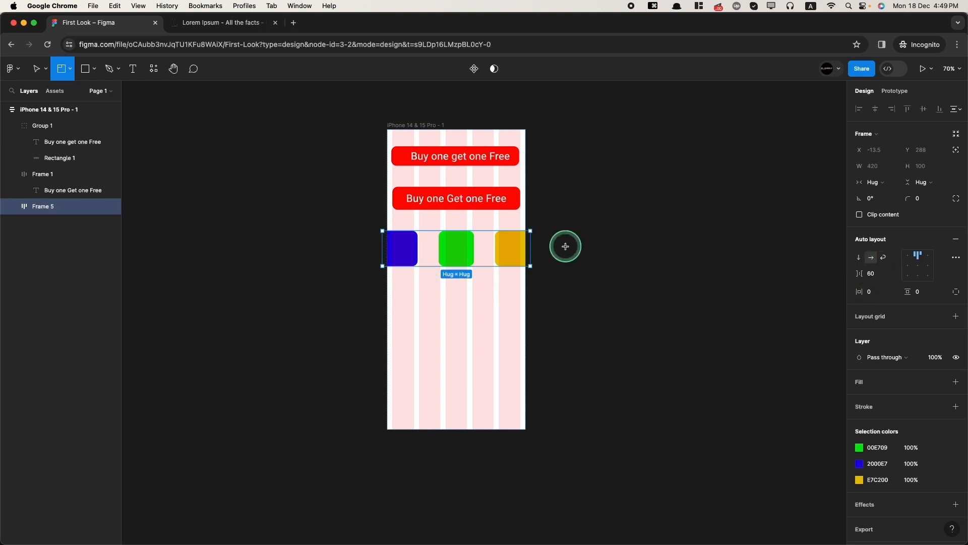
pyautogui.press('v')
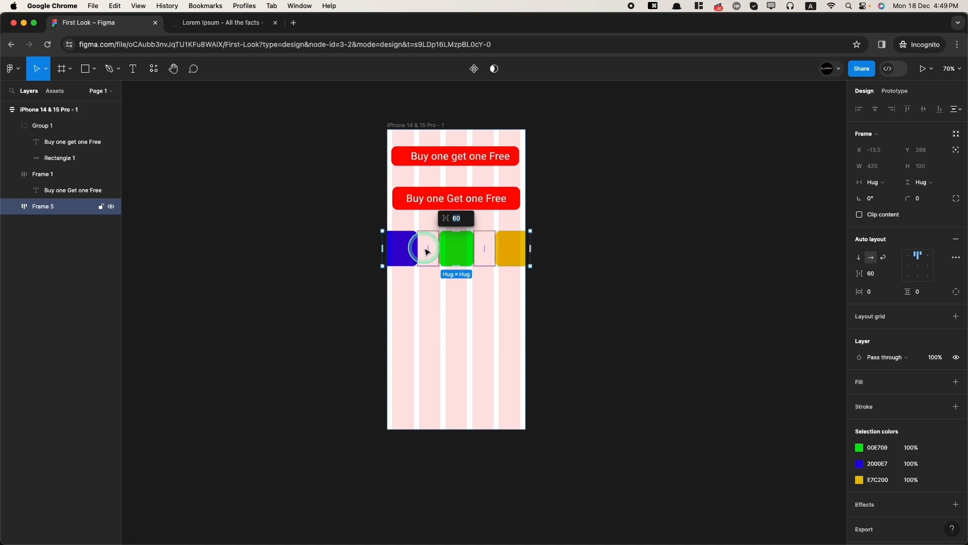
# - Reduce the gap between the squares in the row from 60 to 30
pyautogui.moveTo(427, 251); pyautogui.dragTo(423, 250)
pyautogui.scroll(5, 422, 248)
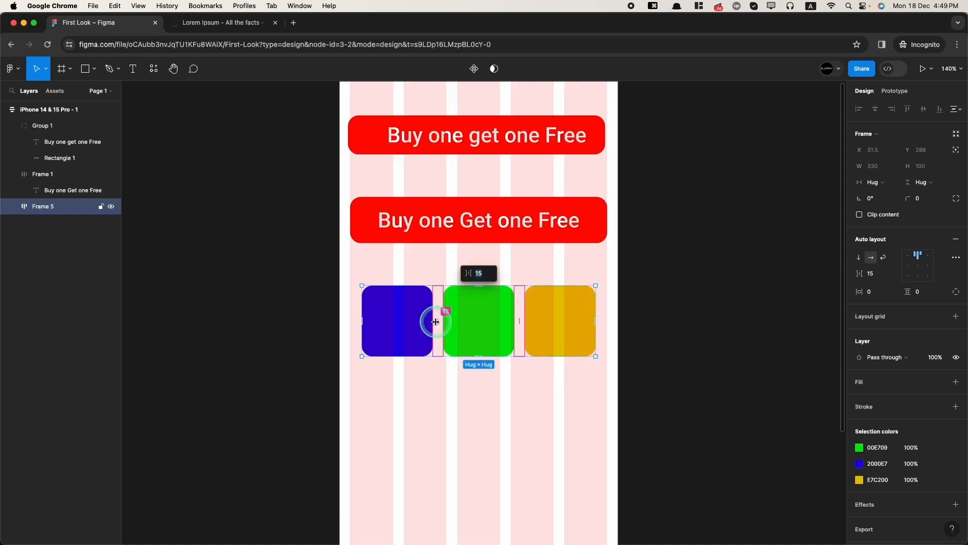
pyautogui.scroll(-5, 627, 341)
pyautogui.click(627, 341)
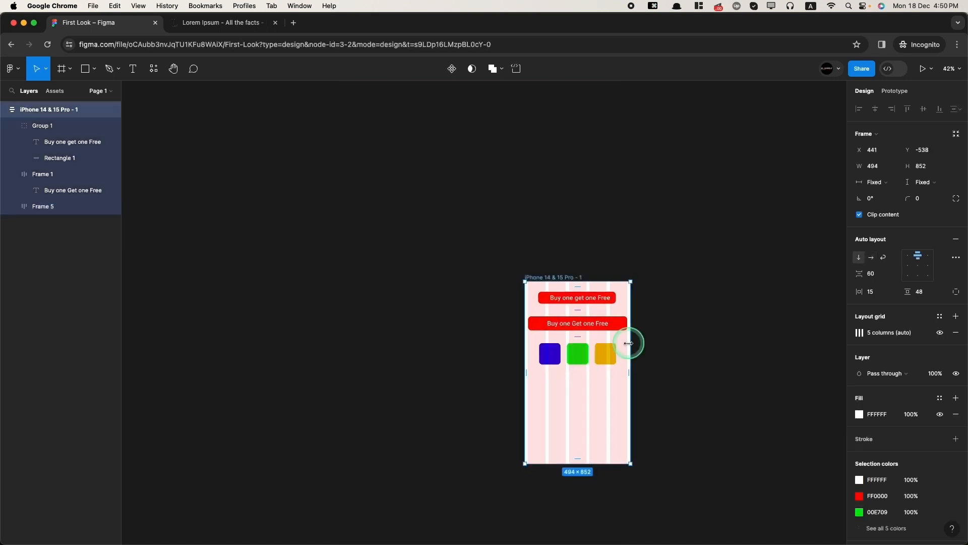
pyautogui.press('super+0')
pyautogui.scroll(-3, 626, 379)
pyautogui.scroll(5, 781, 434)
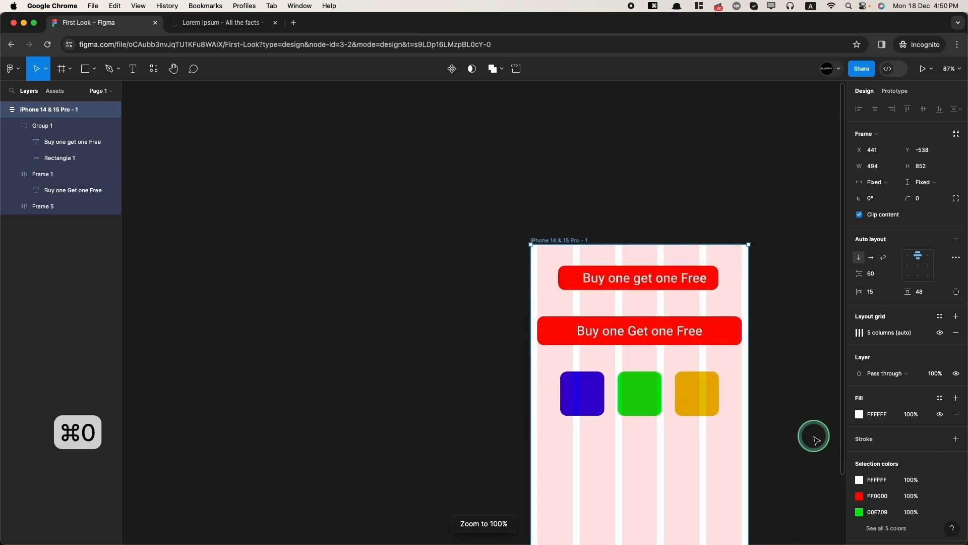
pyautogui.click(588, 371)
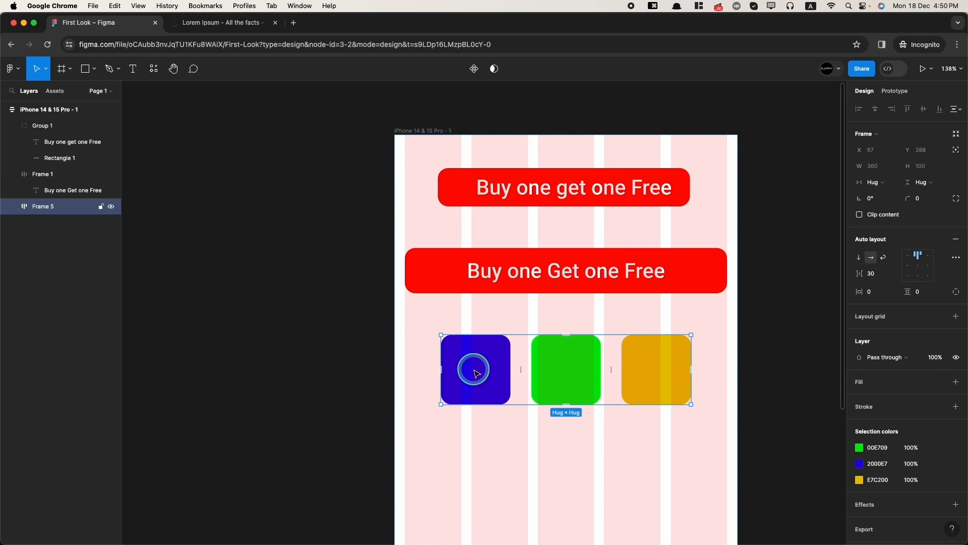
# - Set the colour row Frame 5's width to Fill container
pyautogui.click(880, 184)
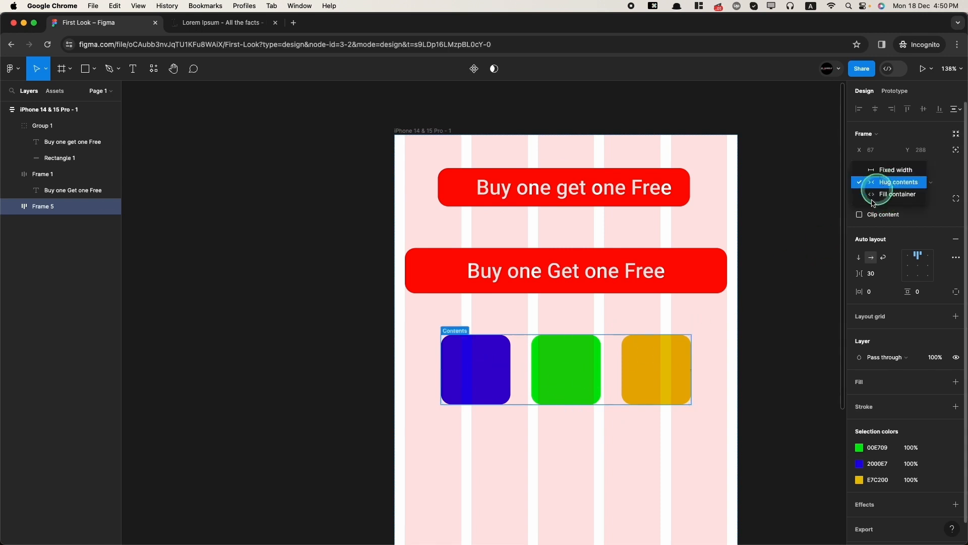
pyautogui.click(881, 195)
pyautogui.scroll(-3, 670, 438)
pyautogui.scroll(-3, 669, 432)
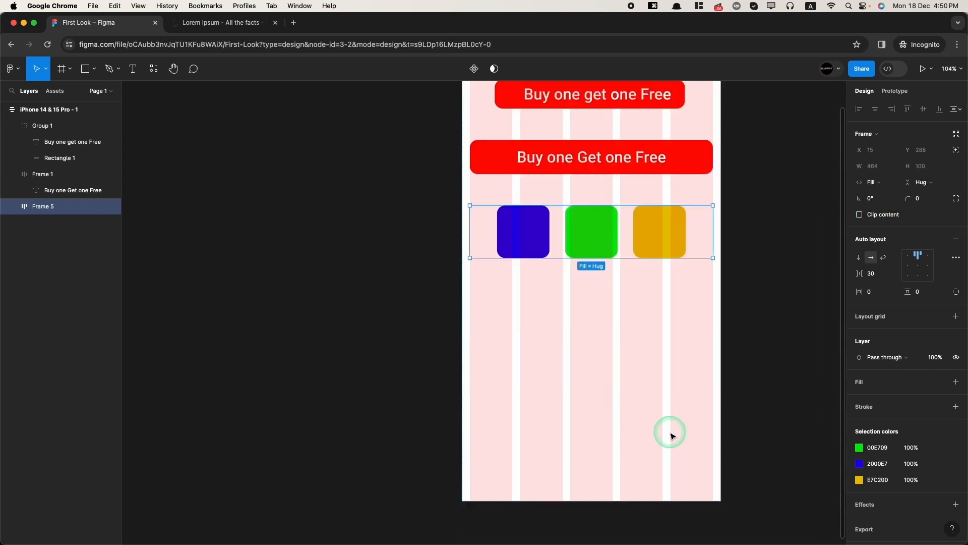
pyautogui.scroll(3, 669, 432)
# - Make all three squares (Frames 2–4) fill the row's width
pyautogui.click(488, 259)
pyautogui.keyDown('shift'); pyautogui.click(57, 256); pyautogui.keyUp('shift')
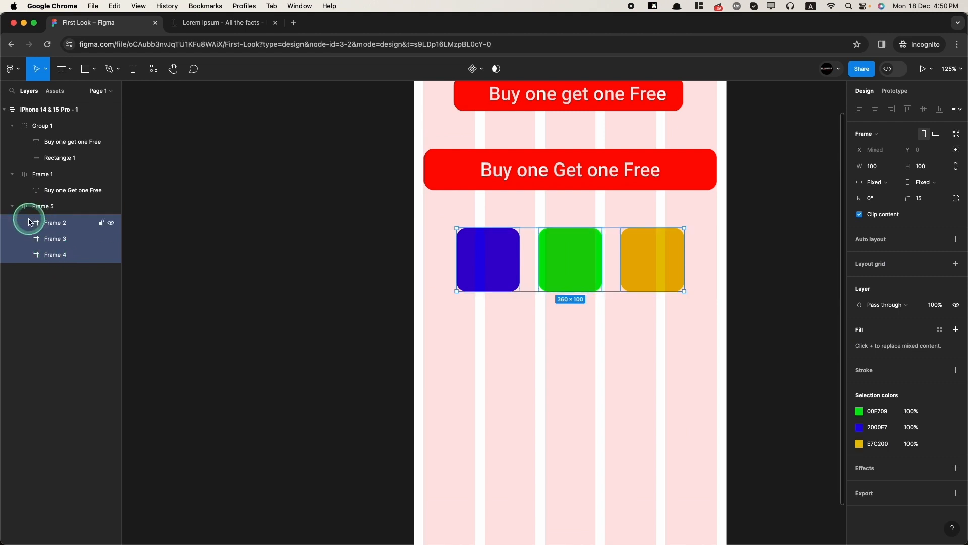
pyautogui.click(875, 182)
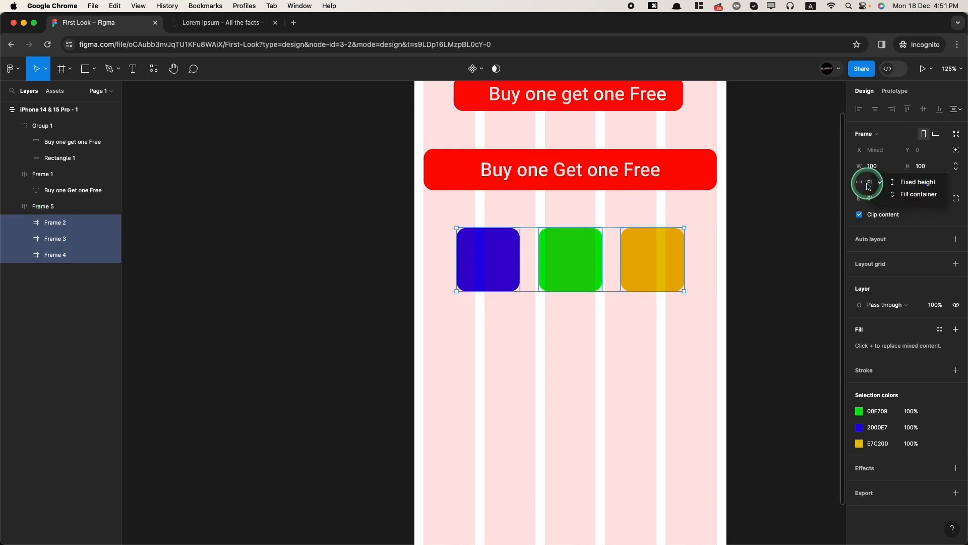
pyautogui.click(870, 185)
pyautogui.scroll(-5, 751, 310)
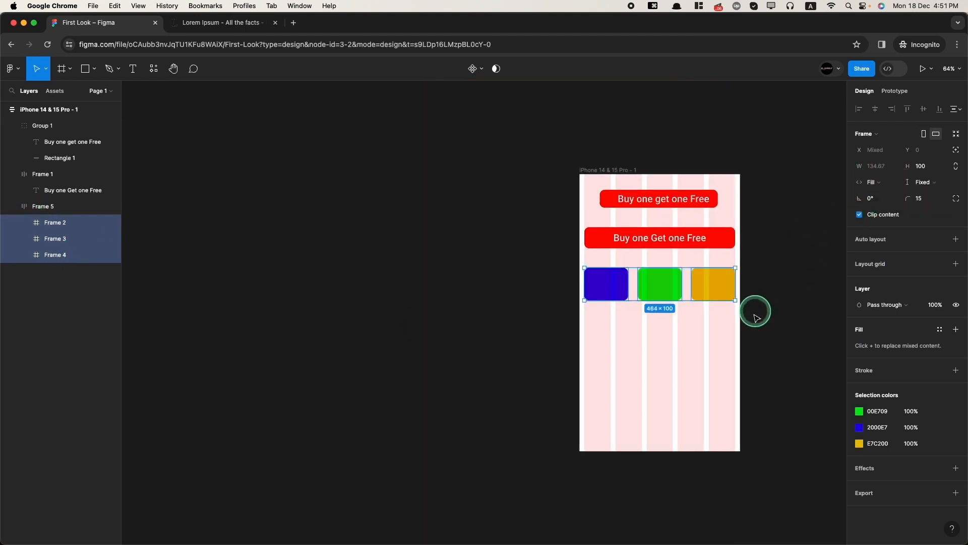
# - Resize the iPhone frame to test that the row stretches
pyautogui.click(752, 328)
pyautogui.click(740, 320)
pyautogui.moveTo(739, 319)
pyautogui.mouseDown()
pyautogui.moveTo(644, 313)
pyautogui.moveTo(842, 298)
pyautogui.moveTo(804, 310)
pyautogui.moveTo(838, 299)
pyautogui.moveTo(882, 312)
pyautogui.moveTo(741, 301)
pyautogui.mouseUp()
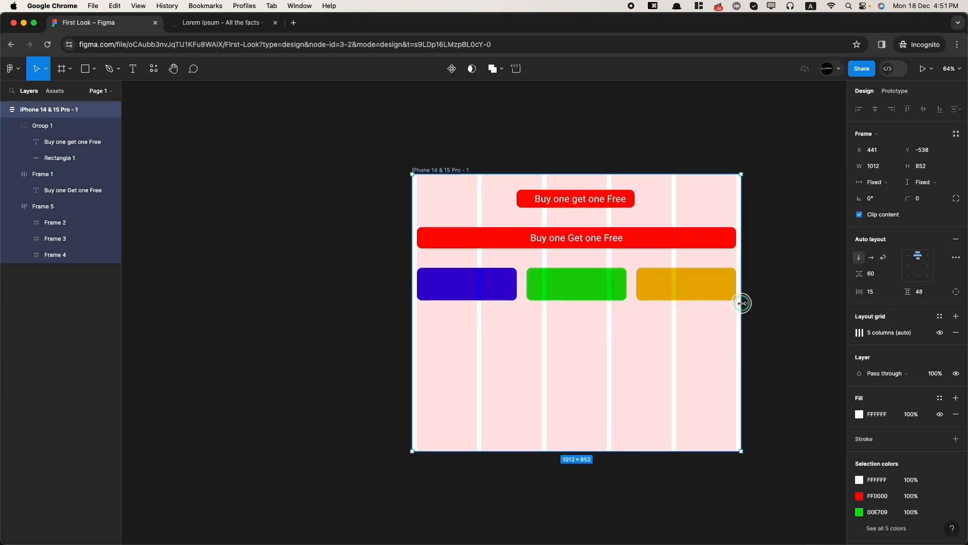
pyautogui.scroll(5, 555, 303)
# - Draw a small blank frame into the row between the blue and green squares
pyautogui.click(509, 316)
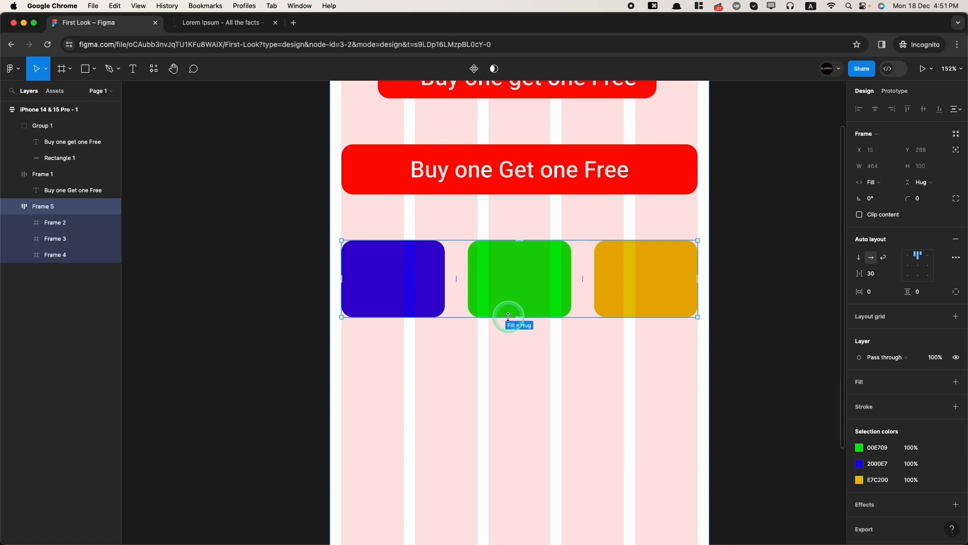
pyautogui.click(522, 278)
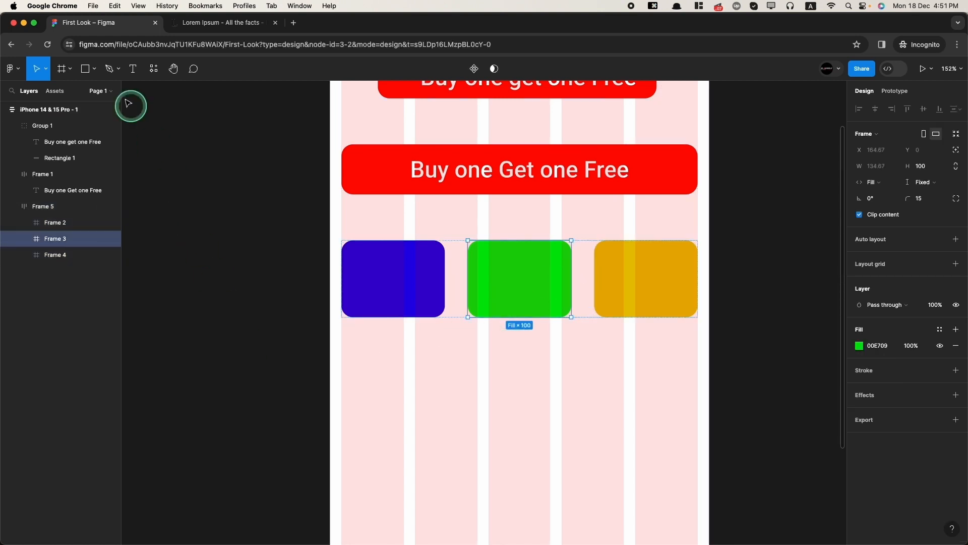
pyautogui.press('f')
pyautogui.moveTo(223, 267)
pyautogui.mouseDown()
pyautogui.moveTo(257, 318)
pyautogui.moveTo(458, 285)
pyautogui.mouseUp()
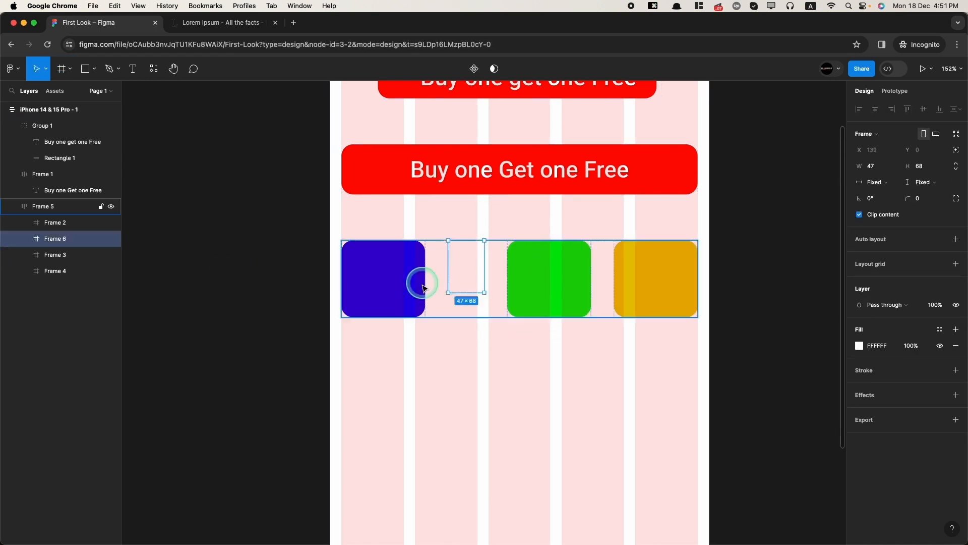
# - Undo the insertion and delete the leftover blank Frame 6
pyautogui.press('super+z')
pyautogui.click(232, 303)
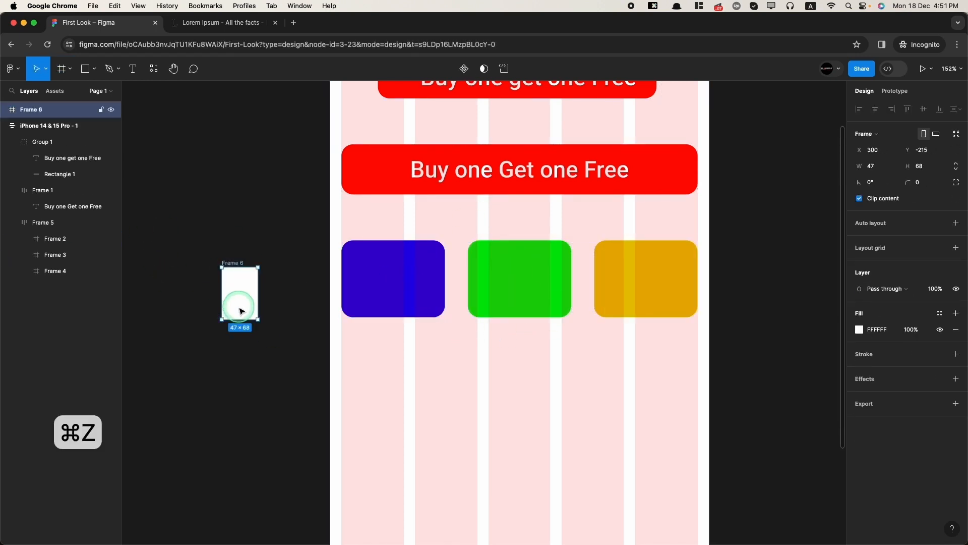
pyautogui.press('Delete')
# - Duplicate the yellow square and colour the new fourth square red E70037
pyautogui.click(61, 255)
pyautogui.press('super+c')
pyautogui.press('super+v')
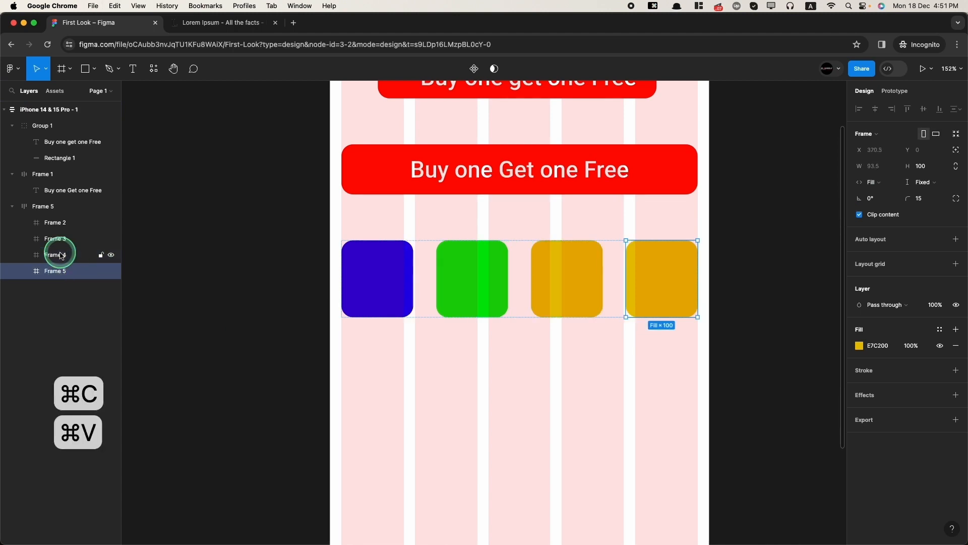
pyautogui.click(864, 345)
pyautogui.click(833, 417)
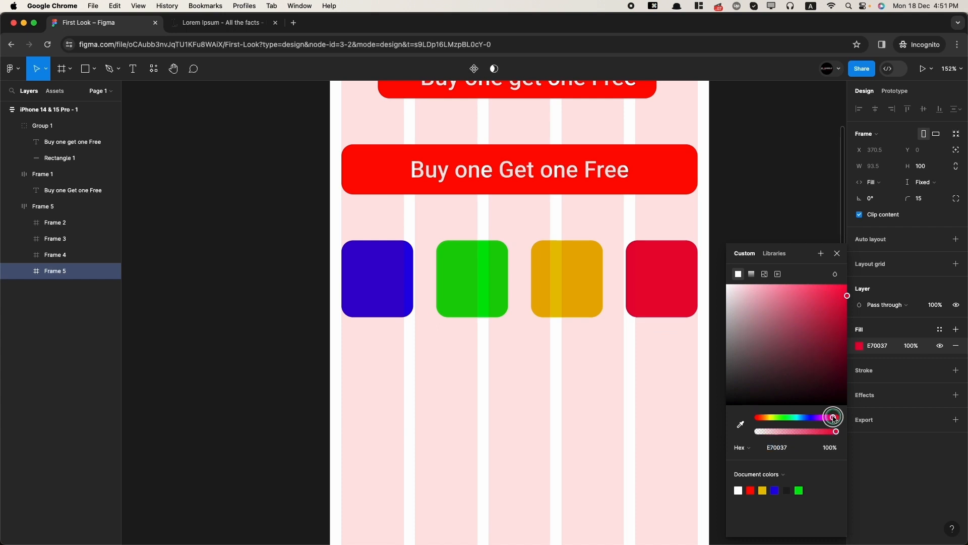
pyautogui.click(574, 424)
pyautogui.scroll(-5, 575, 423)
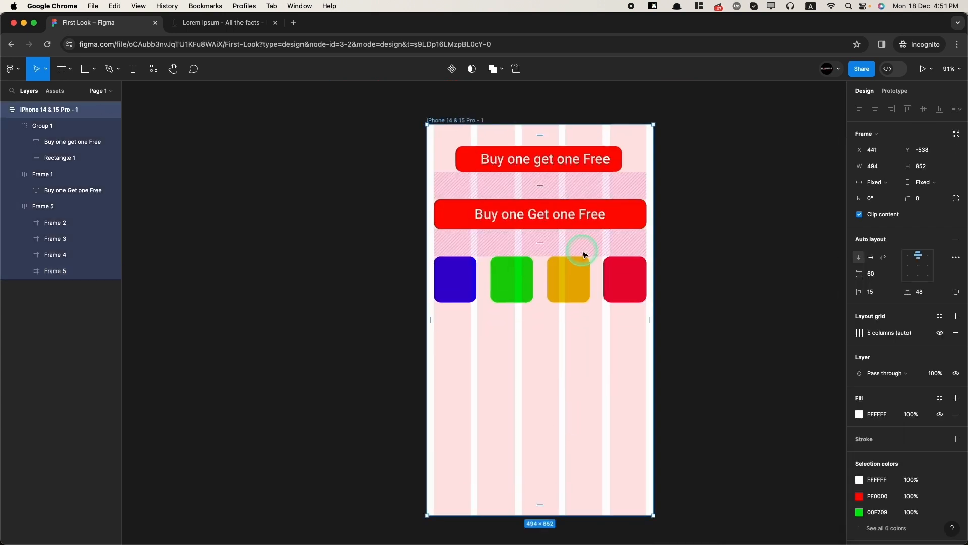
pyautogui.scroll(2, 584, 255)
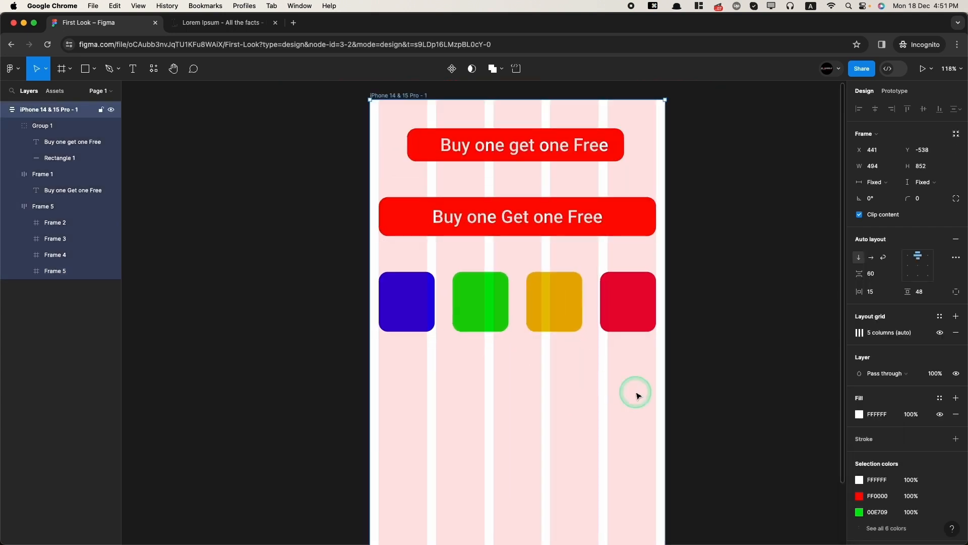
pyautogui.scroll(2, 469, 293)
pyautogui.scroll(-2, 560, 342)
pyautogui.hscroll(-2, 585, 357)
pyautogui.press('super+0')
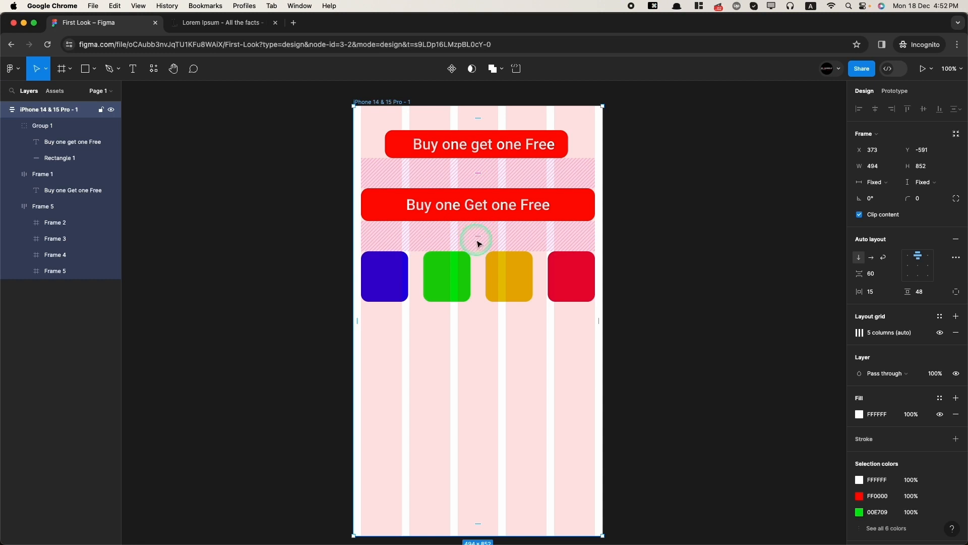
pyautogui.scroll(-2, 479, 243)
pyautogui.press('super+0')
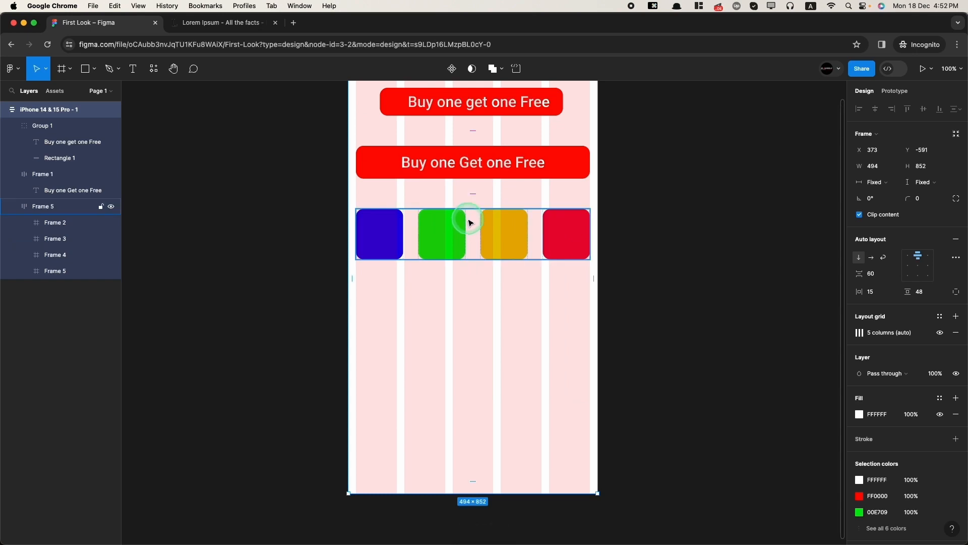
pyautogui.scroll(3, 469, 223)
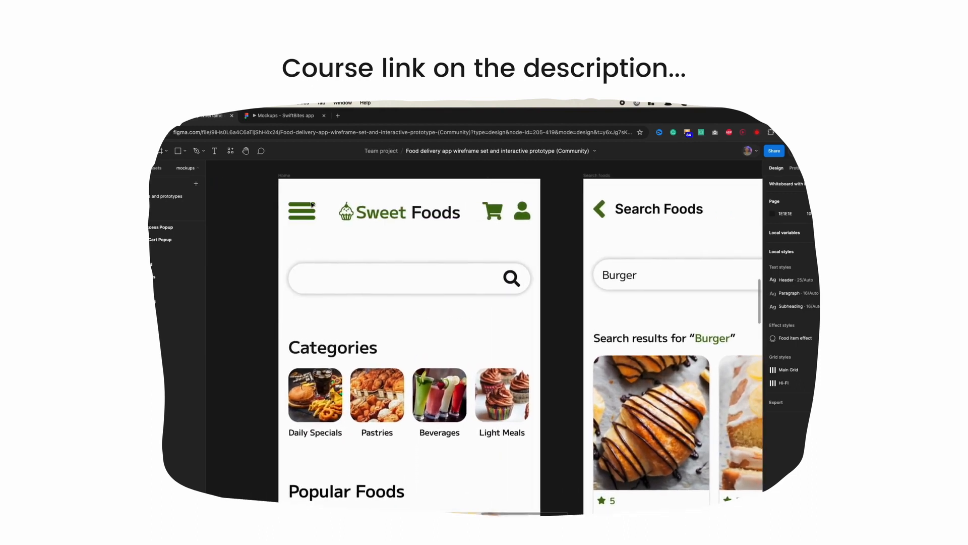
pyautogui.scroll(1, 320, 227)
pyautogui.scroll(-10, 325, 254)
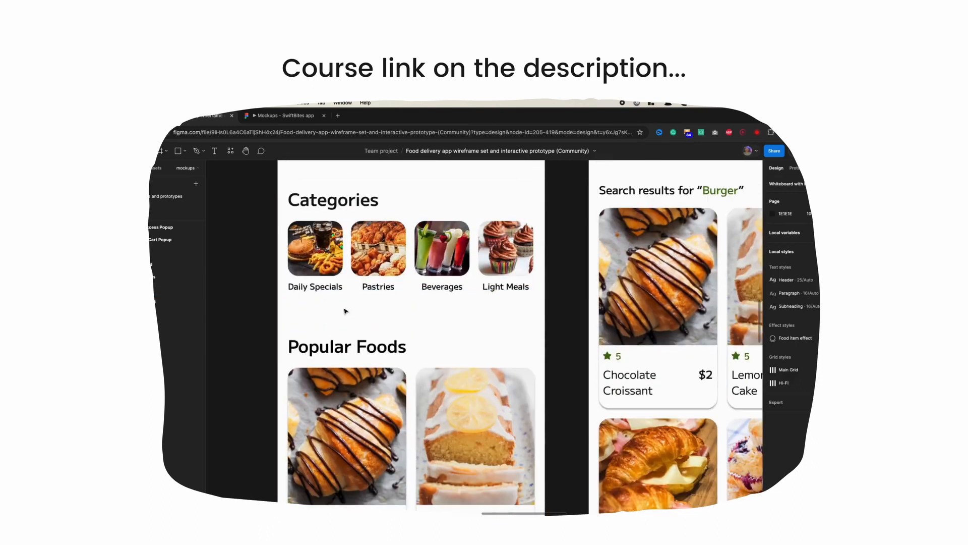
pyautogui.scroll(-15, 347, 329)
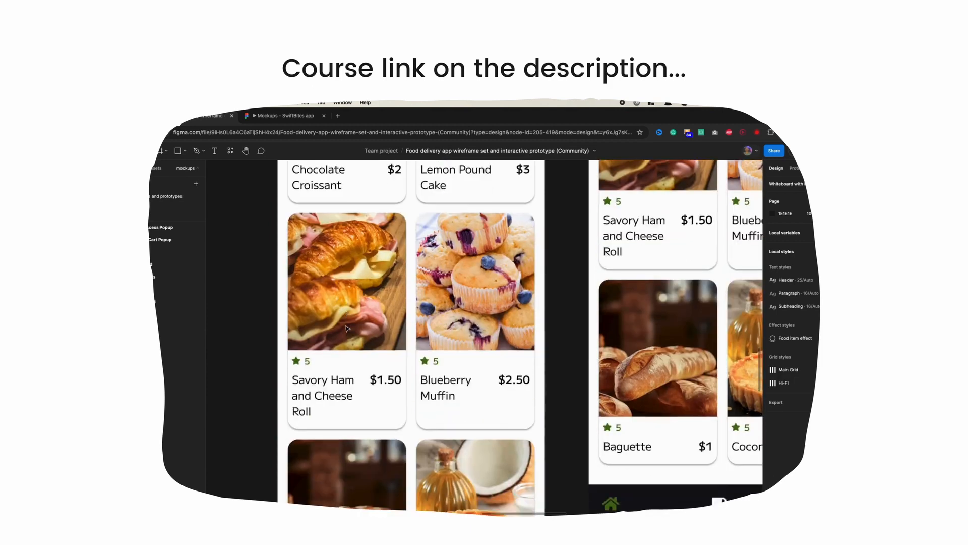